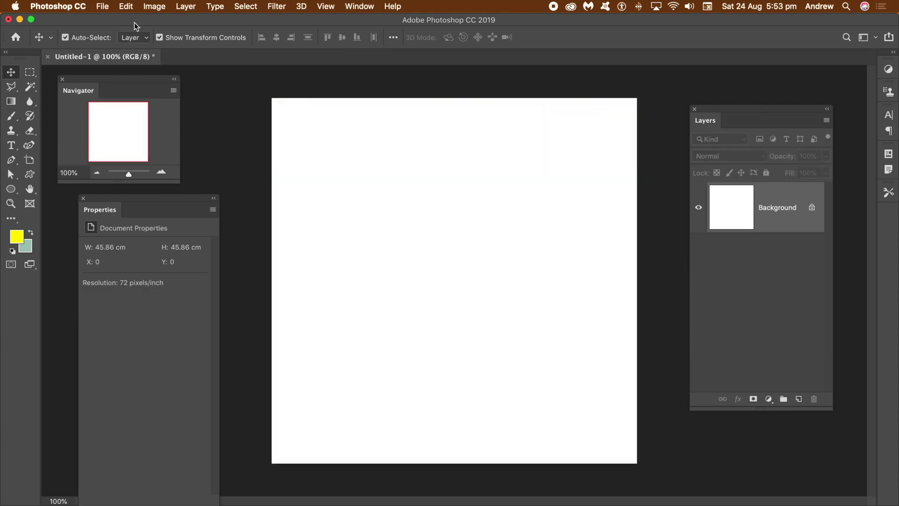
Add a Gradient fill layer from Layer > New Fill Layer, keeping the name Gradient Fill 1.
{"action": "left_click", "coordinate": [185, 6]}
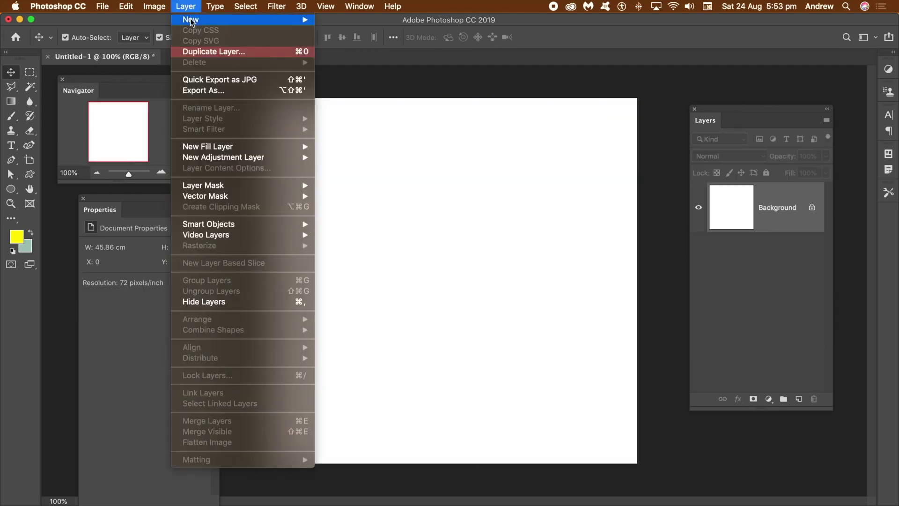
{"action": "mouse_move", "coordinate": [204, 147]}
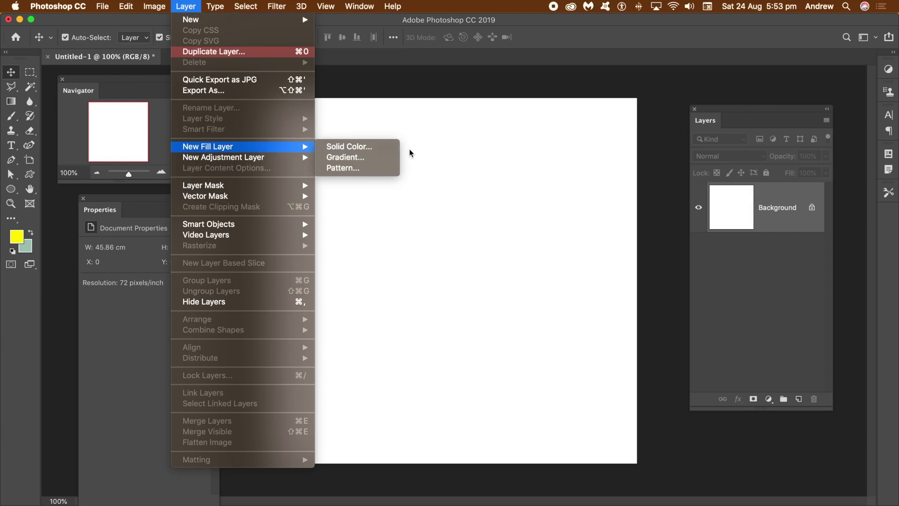
{"action": "left_click", "coordinate": [355, 160]}
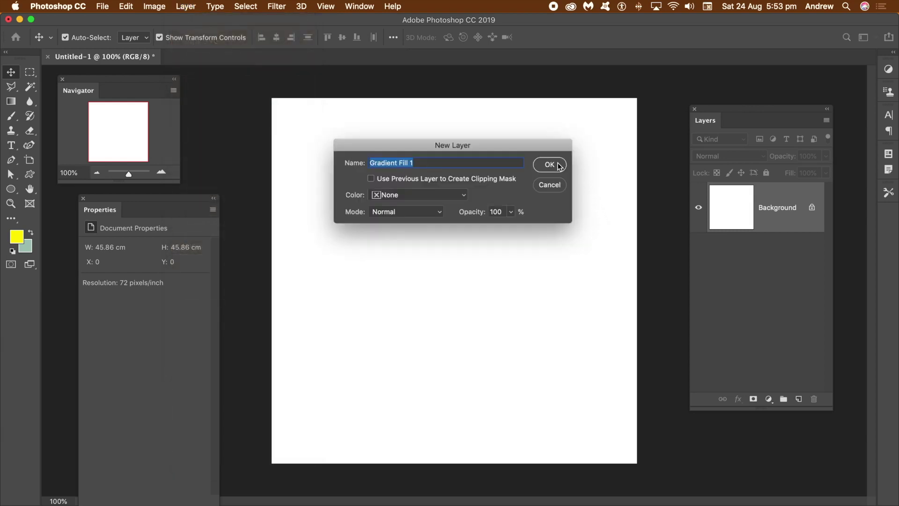
{"action": "left_click", "coordinate": [556, 165]}
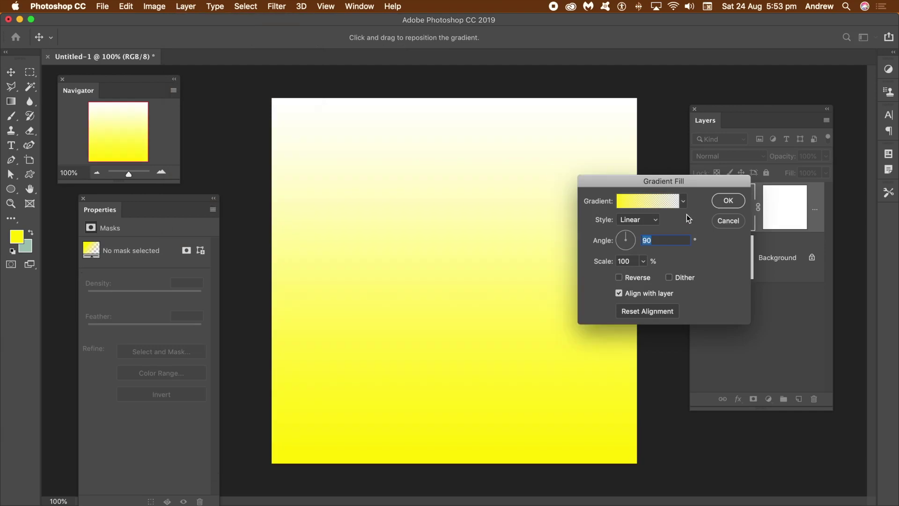
Set the gradient fill to the rainbow preset with Radial style and confirm it.
{"action": "left_click", "coordinate": [683, 204]}
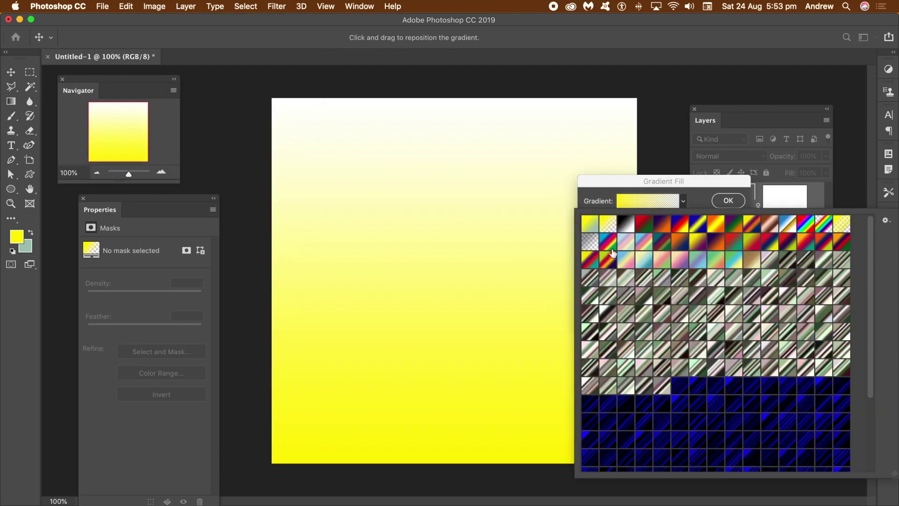
{"action": "left_click", "coordinate": [610, 242]}
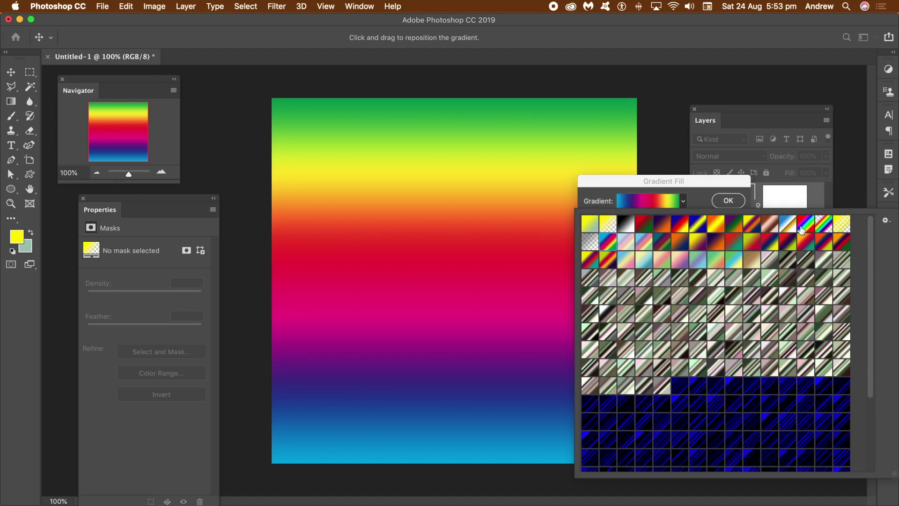
{"action": "left_click", "coordinate": [715, 180]}
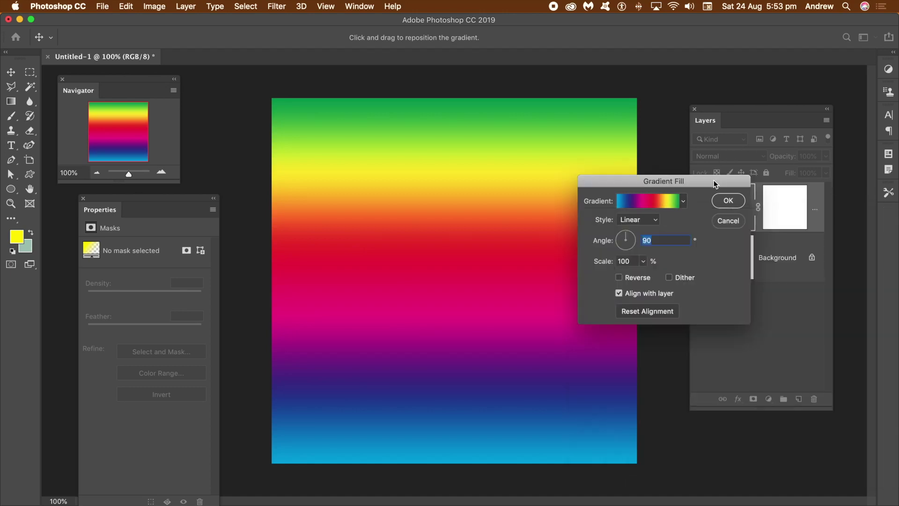
{"action": "left_click", "coordinate": [634, 223]}
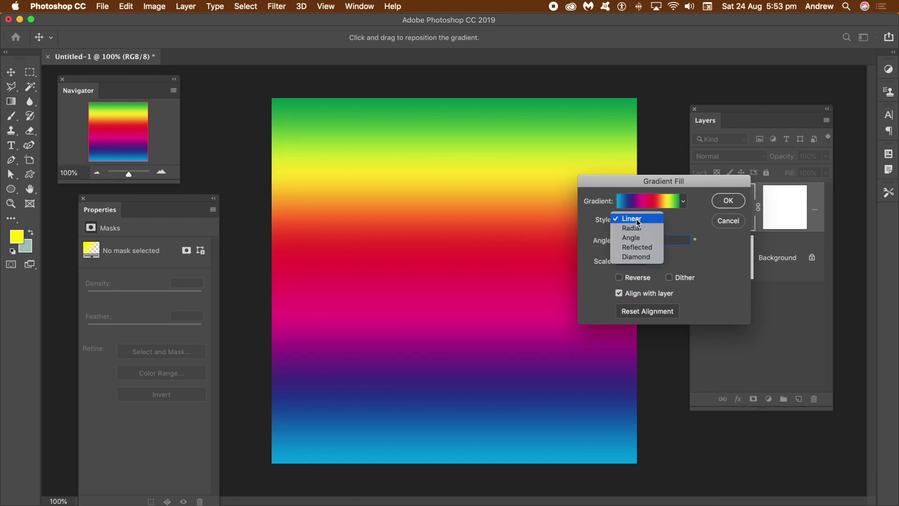
{"action": "left_click", "coordinate": [632, 229]}
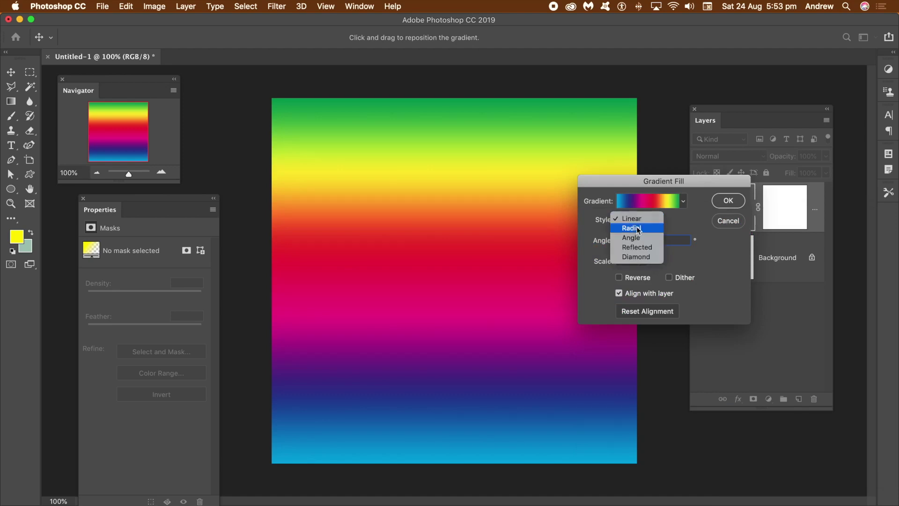
{"action": "left_click", "coordinate": [729, 201]}
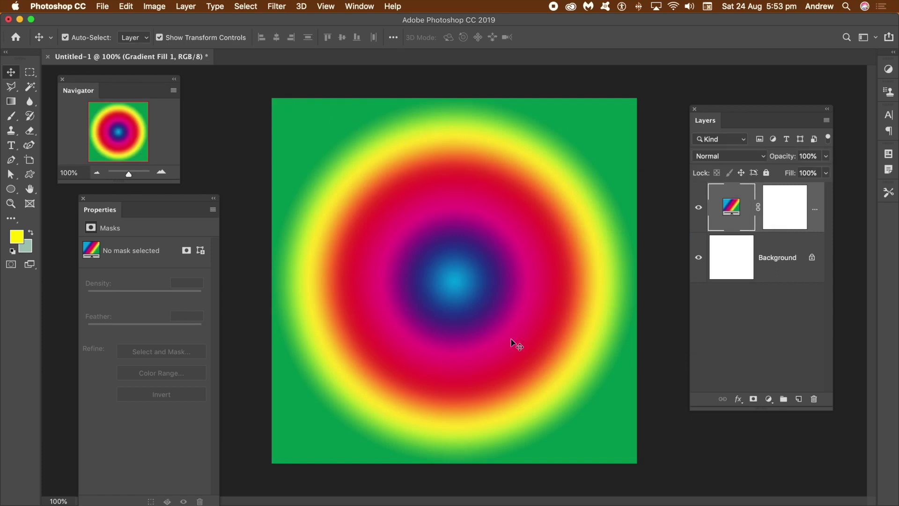
{"action": "left_click", "coordinate": [193, 7]}
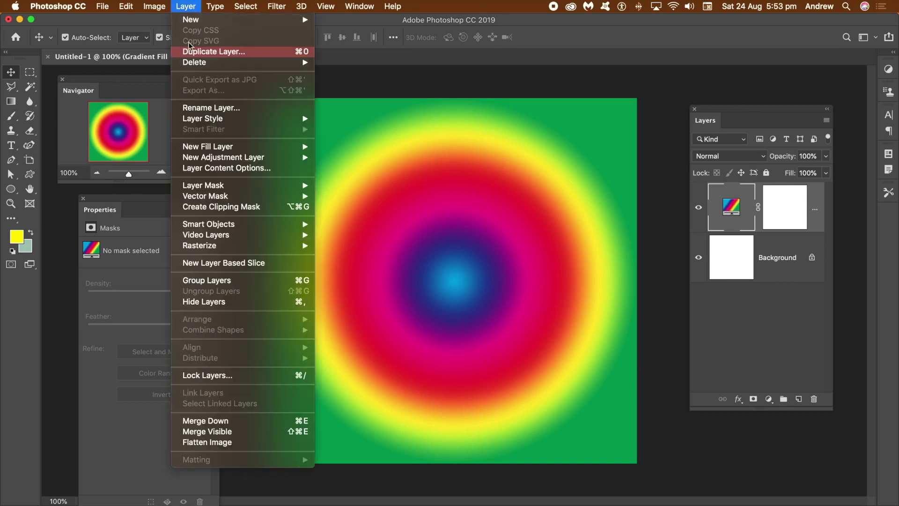
Convert Gradient Fill 1 into an embedded smart object, Gradient Fill 1.psb.
{"action": "mouse_move", "coordinate": [197, 228]}
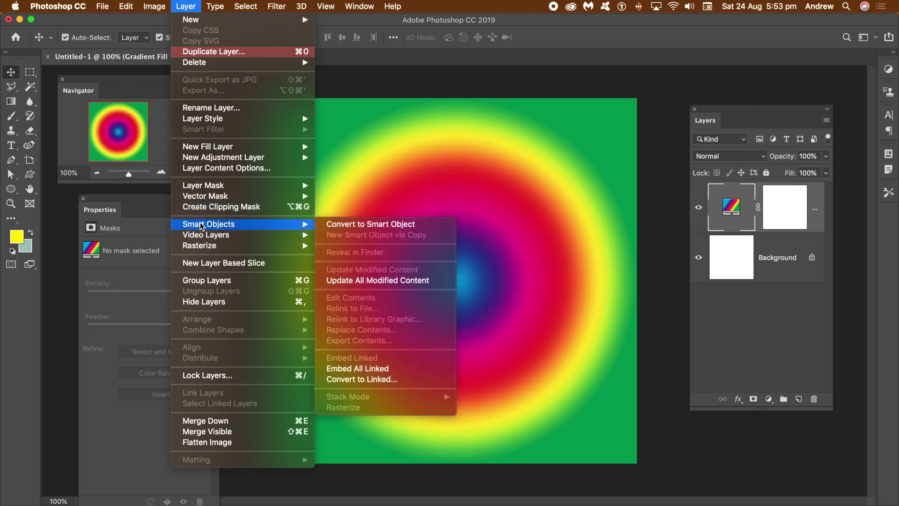
{"action": "left_click", "coordinate": [355, 225]}
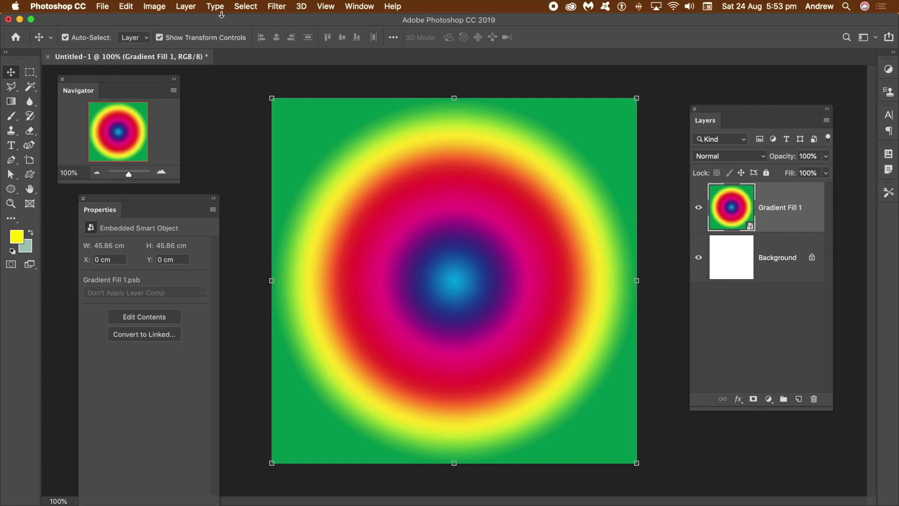
{"action": "left_click", "coordinate": [189, 6]}
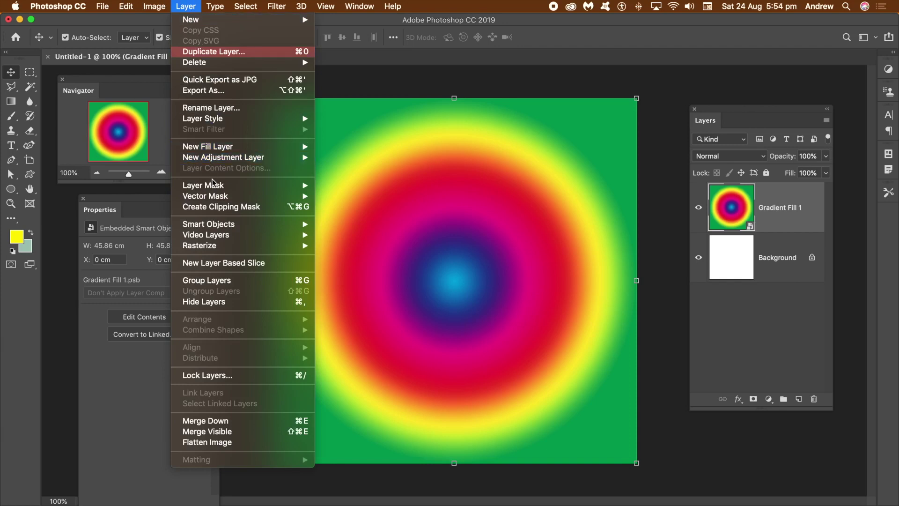
Add a Reveal All mask and draw a large black ellipse in it over the rainbow's centre.
{"action": "mouse_move", "coordinate": [216, 186]}
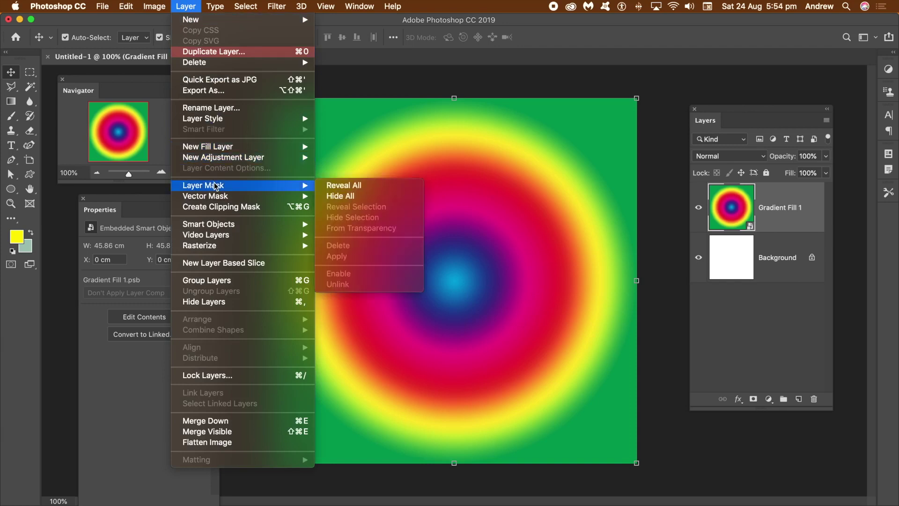
{"action": "left_click", "coordinate": [353, 186]}
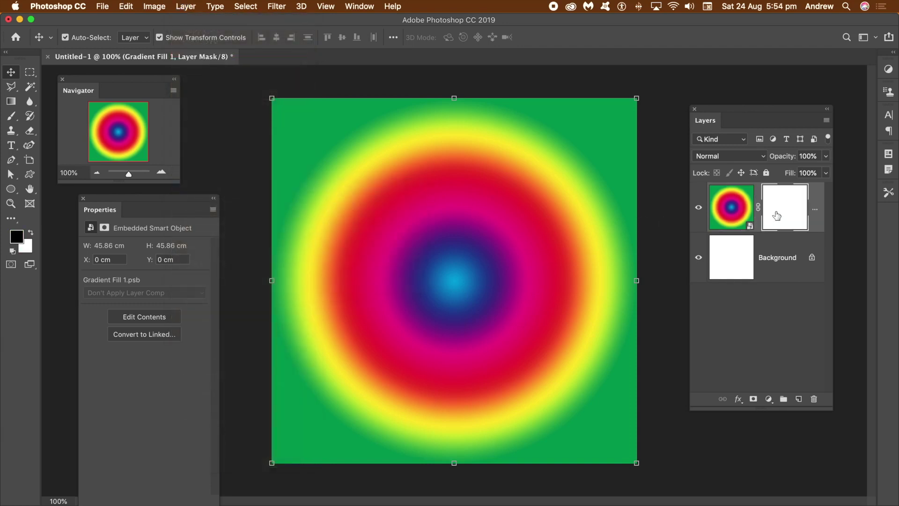
{"action": "left_click", "coordinate": [785, 209]}
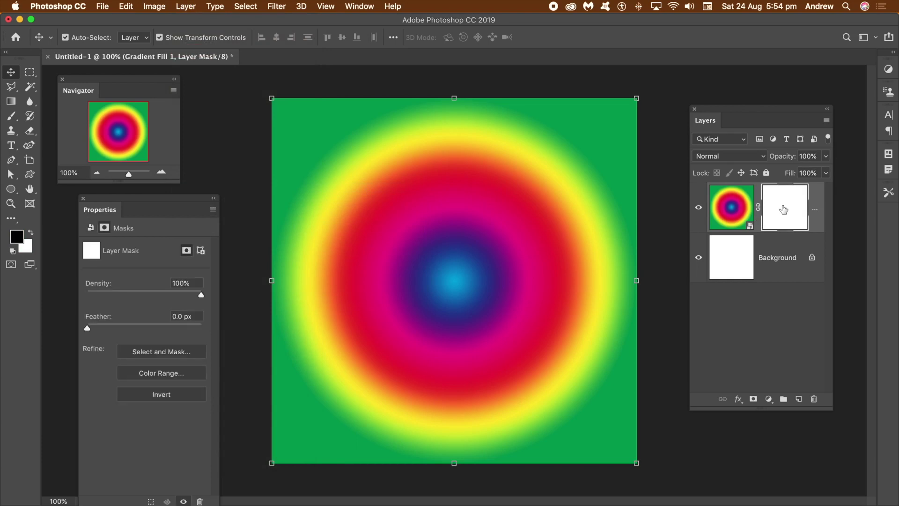
{"action": "left_click", "coordinate": [12, 189]}
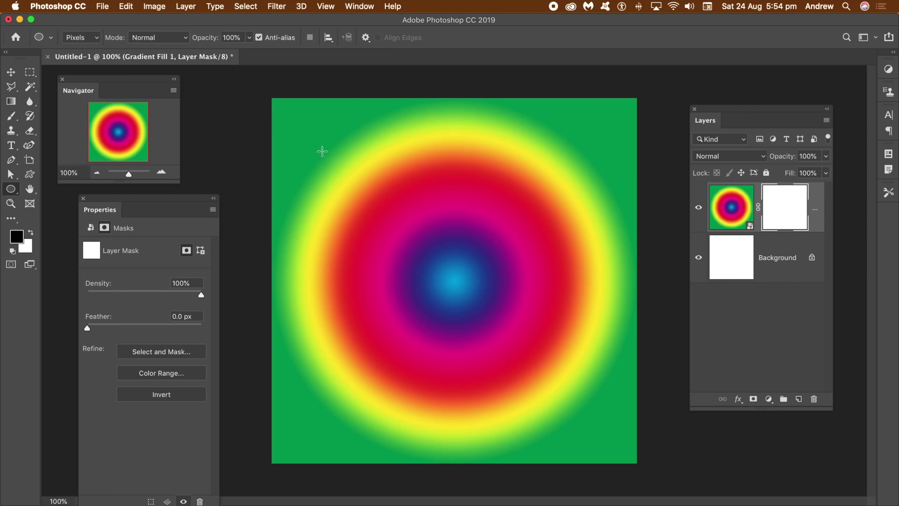
{"action": "left_click_drag", "start_coordinate": [326, 145], "coordinate": [584, 409]}
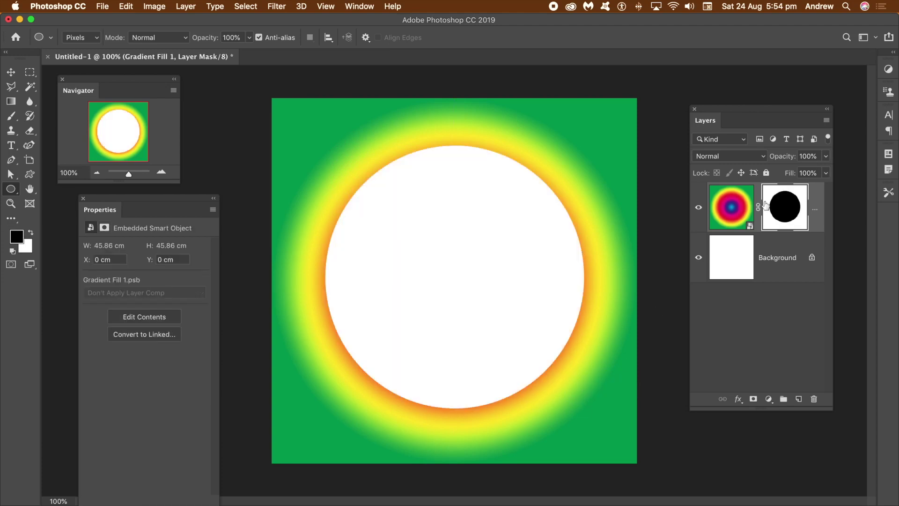
{"action": "left_click", "coordinate": [782, 213]}
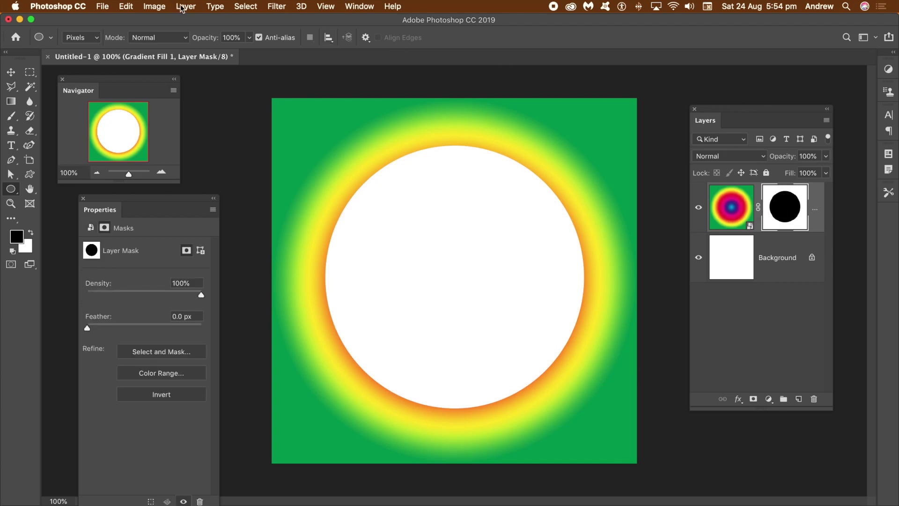
Invert the layer mask so only the rainbow disc shows.
{"action": "left_click", "coordinate": [149, 11]}
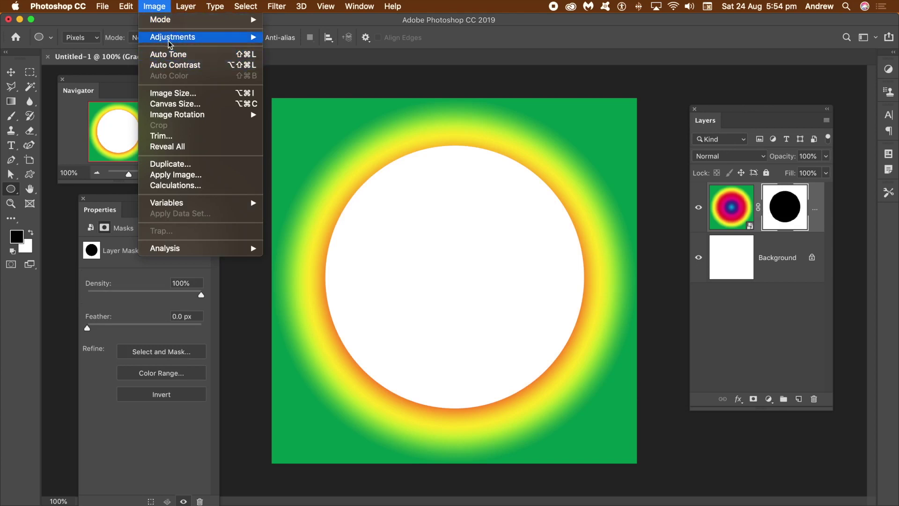
{"action": "mouse_move", "coordinate": [170, 45]}
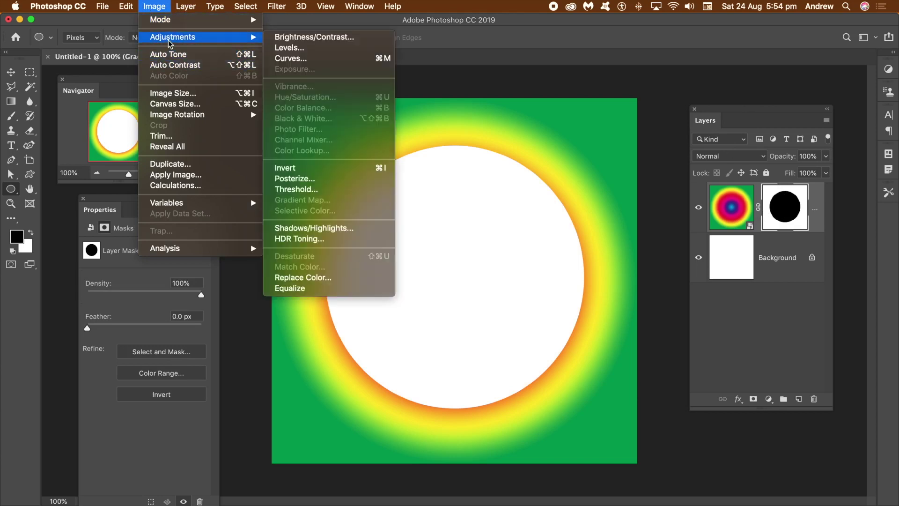
{"action": "left_click", "coordinate": [287, 170]}
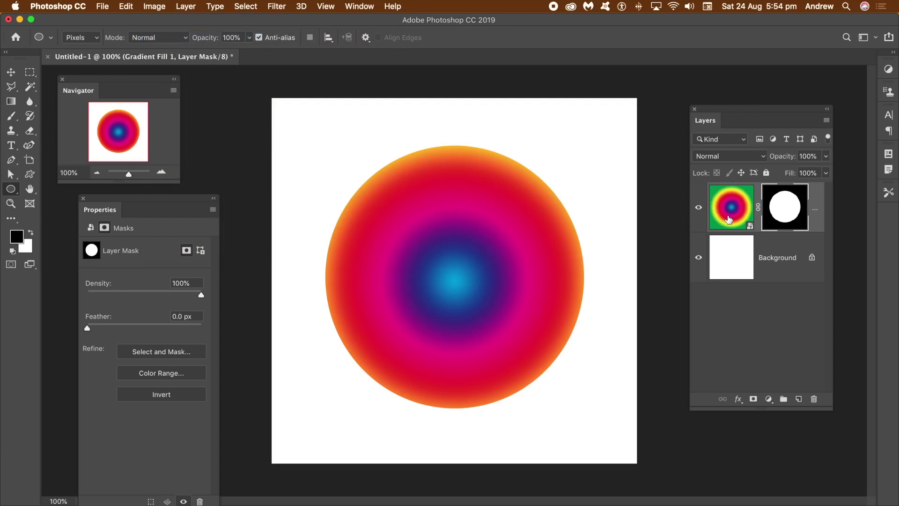
Convert the masked rainbow disc layer into a smart object.
{"action": "left_click", "coordinate": [731, 208]}
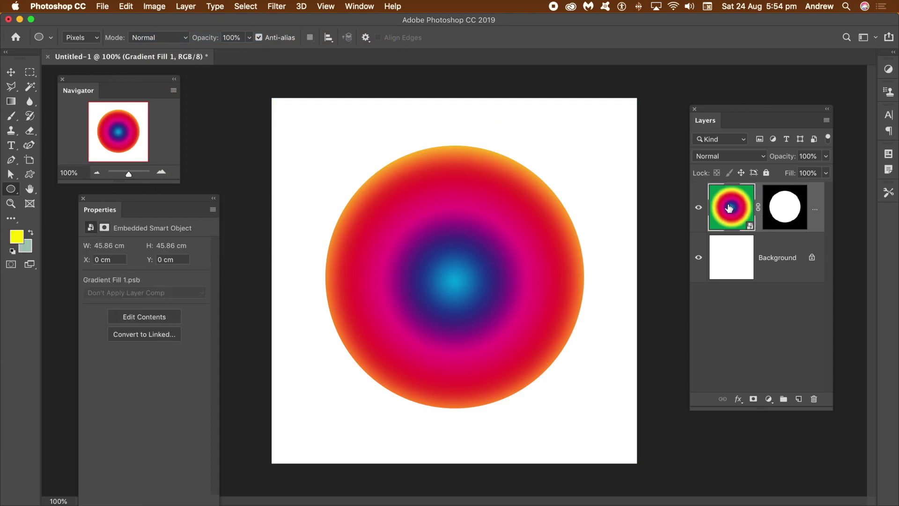
{"action": "left_click", "coordinate": [11, 72]}
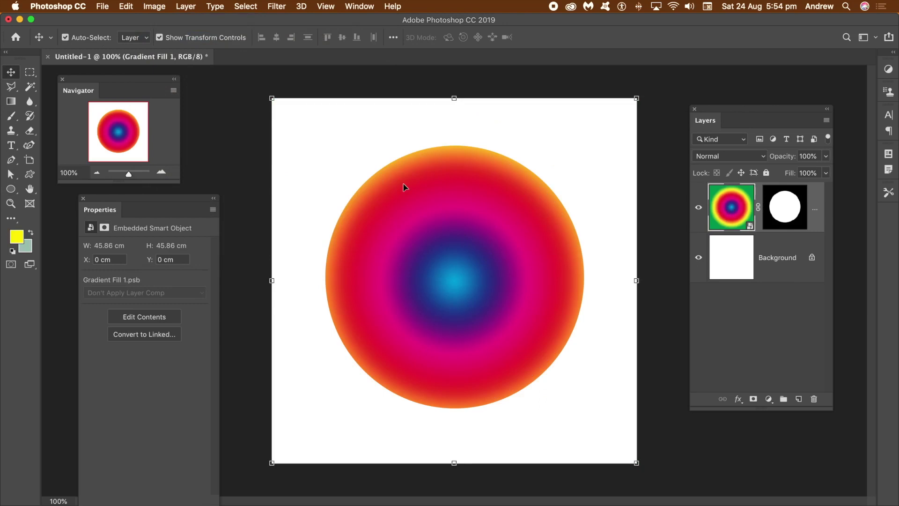
{"action": "left_click", "coordinate": [185, 6]}
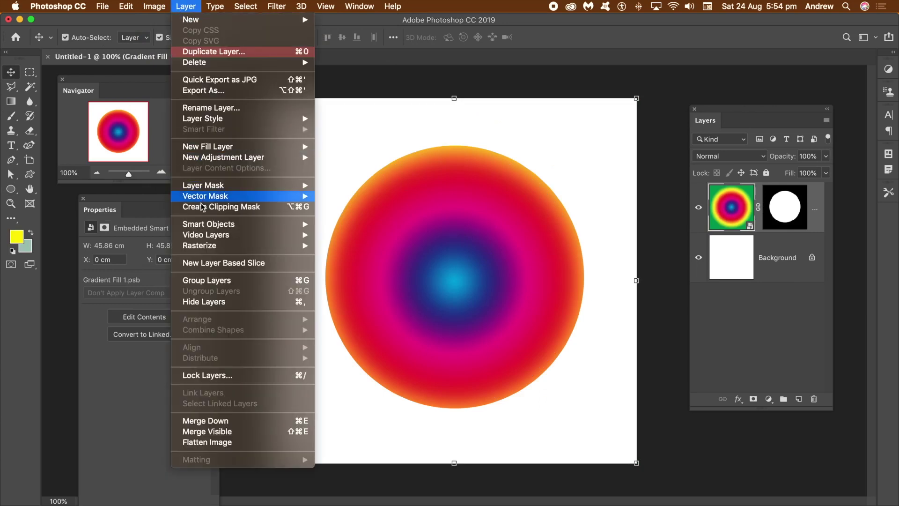
{"action": "mouse_move", "coordinate": [216, 227]}
{"action": "left_click", "coordinate": [348, 227]}
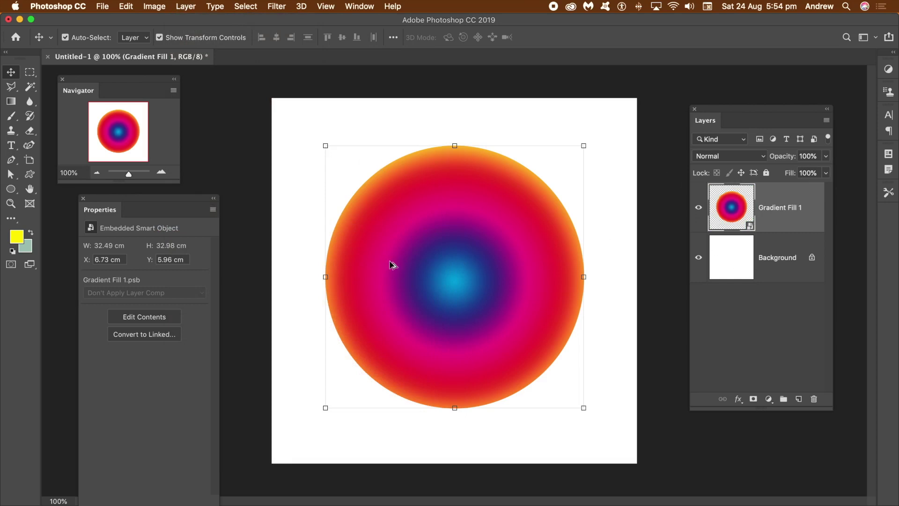
{"action": "left_click", "coordinate": [186, 6]}
Duplicate the circle, scale the copy to 90% and set its blend mode to Difference.
{"action": "left_click", "coordinate": [197, 47]}
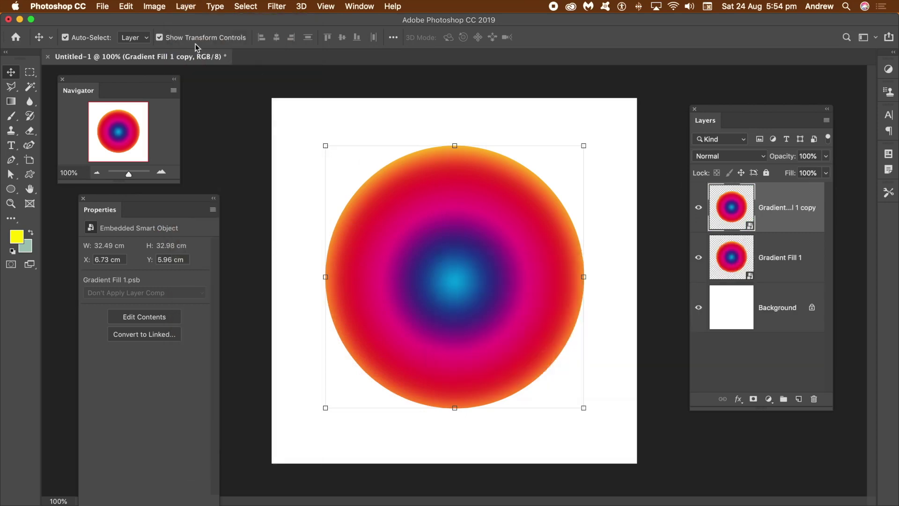
{"action": "left_click", "coordinate": [126, 6]}
{"action": "mouse_move", "coordinate": [183, 263]}
{"action": "left_click", "coordinate": [292, 283]}
{"action": "type", "text": "90"}
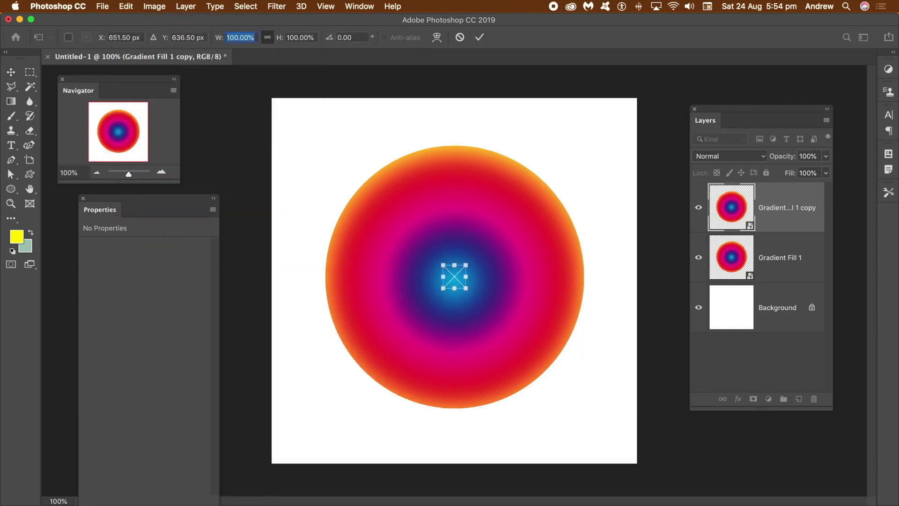
{"action": "left_click", "coordinate": [483, 41]}
{"action": "left_click", "coordinate": [730, 156]}
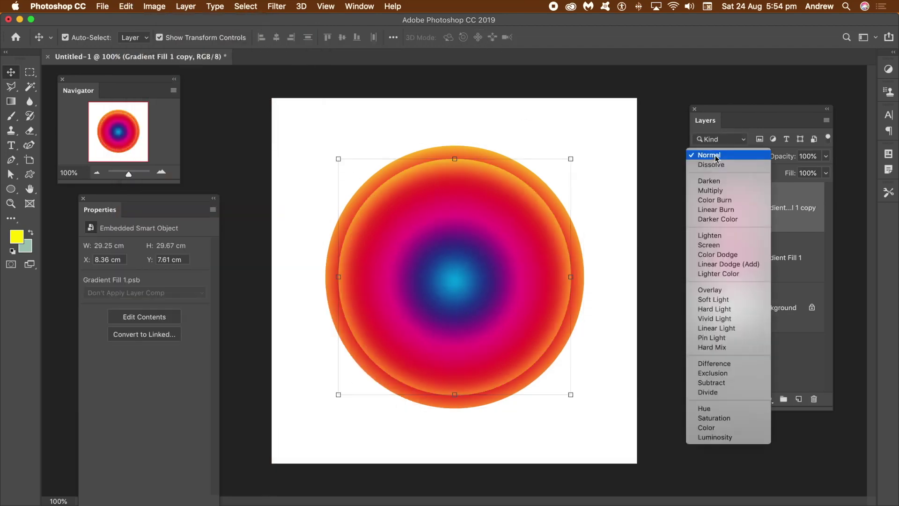
{"action": "left_click", "coordinate": [731, 364]}
Duplicate the circle again and scale the new copy to 80%.
{"action": "key", "text": "super+j"}
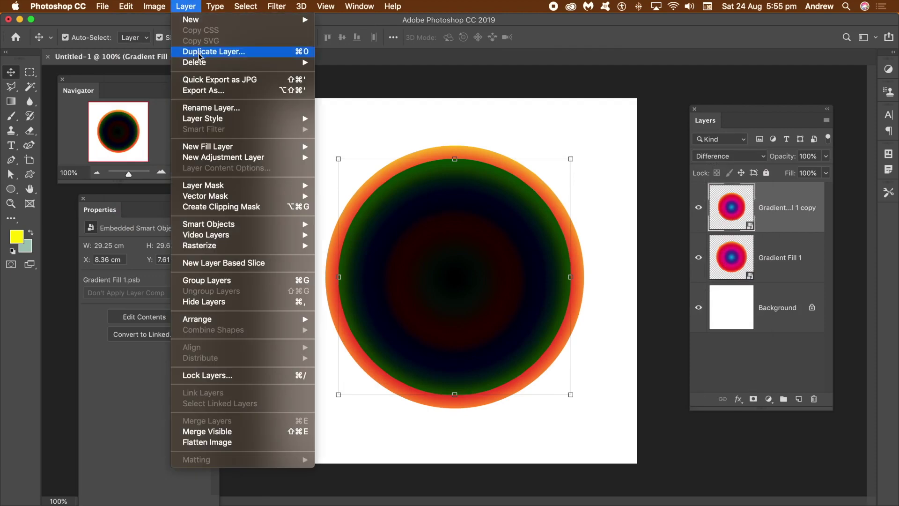
{"action": "left_click", "coordinate": [154, 6]}
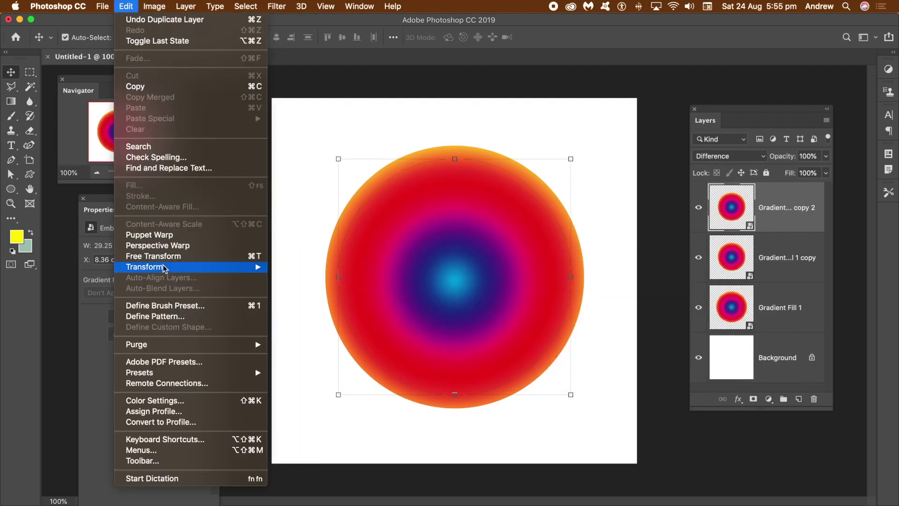
{"action": "left_click", "coordinate": [146, 252]}
{"action": "type", "text": "80"}
{"action": "key", "text": "Tab"}
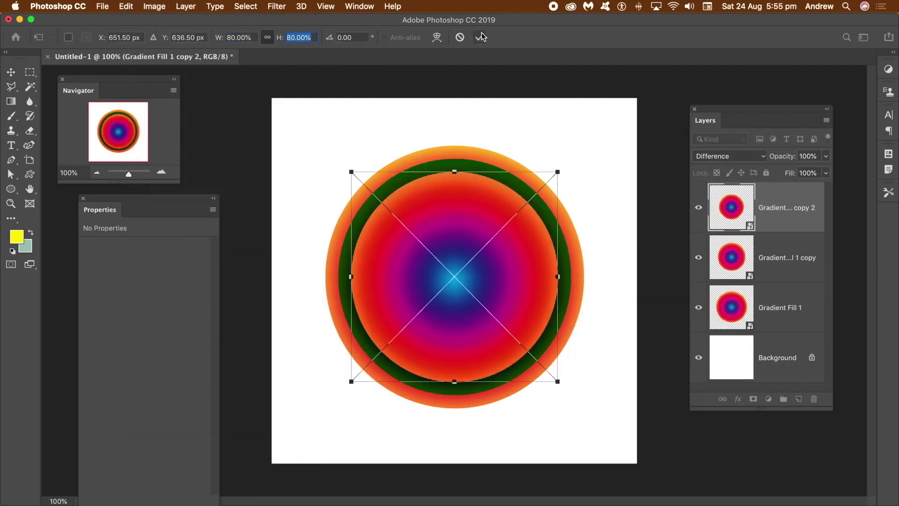
{"action": "left_click", "coordinate": [480, 37]}
Make copy 3 of the circle and scale it to 70%.
{"action": "left_click", "coordinate": [185, 6]}
{"action": "left_click", "coordinate": [195, 57]}
{"action": "left_click", "coordinate": [126, 6]}
{"action": "mouse_move", "coordinate": [291, 267]}
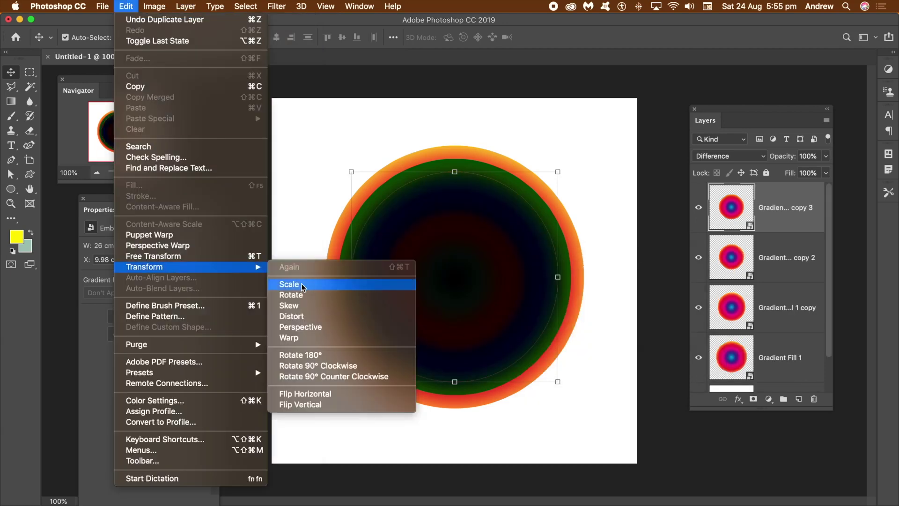
{"action": "left_click", "coordinate": [345, 283]}
{"action": "double_click", "coordinate": [241, 37]}
{"action": "type", "text": "70"}
{"action": "left_click", "coordinate": [479, 37]}
Make copy 4 of the circle and scale it to 60%.
{"action": "left_click", "coordinate": [185, 6]}
{"action": "left_click", "coordinate": [197, 46]}
{"action": "left_click", "coordinate": [126, 6]}
{"action": "mouse_move", "coordinate": [281, 264]}
{"action": "left_click", "coordinate": [345, 283]}
{"action": "double_click", "coordinate": [241, 37]}
{"action": "type", "text": "60"}
{"action": "left_click", "coordinate": [480, 37]}
Make copy 5 of the circle and scale it to 50%.
{"action": "left_click", "coordinate": [186, 6]}
{"action": "left_click", "coordinate": [187, 50]}
{"action": "left_click", "coordinate": [126, 6]}
{"action": "mouse_move", "coordinate": [281, 264]}
{"action": "left_click", "coordinate": [300, 283]}
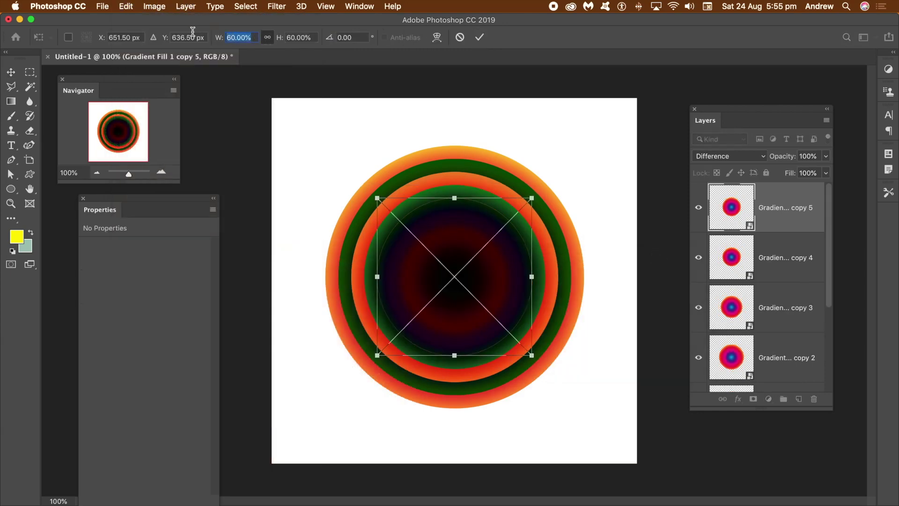
{"action": "double_click", "coordinate": [241, 37]}
{"action": "type", "text": "50"}
{"action": "left_click", "coordinate": [479, 37]}
Make copy 6 of the circle and scale it to 40%.
{"action": "left_click", "coordinate": [186, 6]}
{"action": "left_click", "coordinate": [187, 52]}
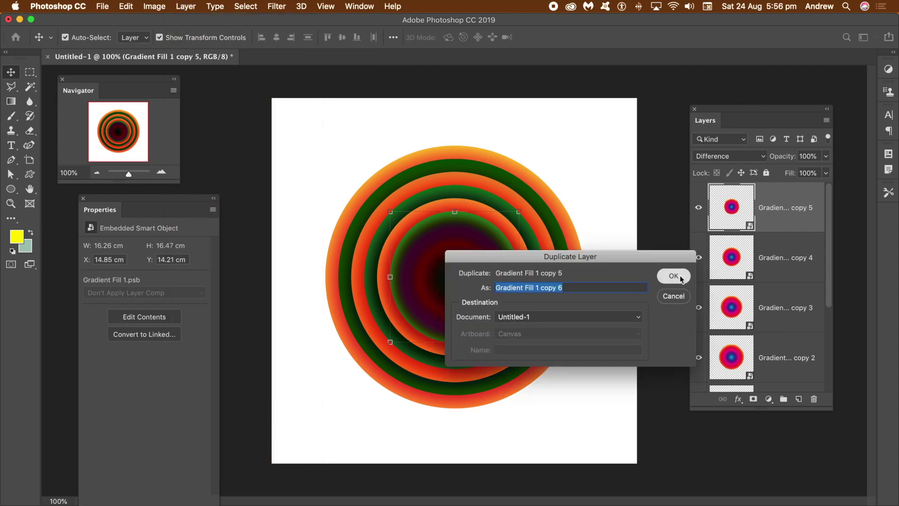
{"action": "left_click", "coordinate": [674, 280]}
{"action": "left_click", "coordinate": [126, 7]}
{"action": "mouse_move", "coordinate": [281, 263]}
{"action": "left_click", "coordinate": [300, 283]}
{"action": "double_click", "coordinate": [241, 37]}
{"action": "type", "text": "40"}
{"action": "key", "text": "Tab"}
{"action": "key", "text": "Tab"}
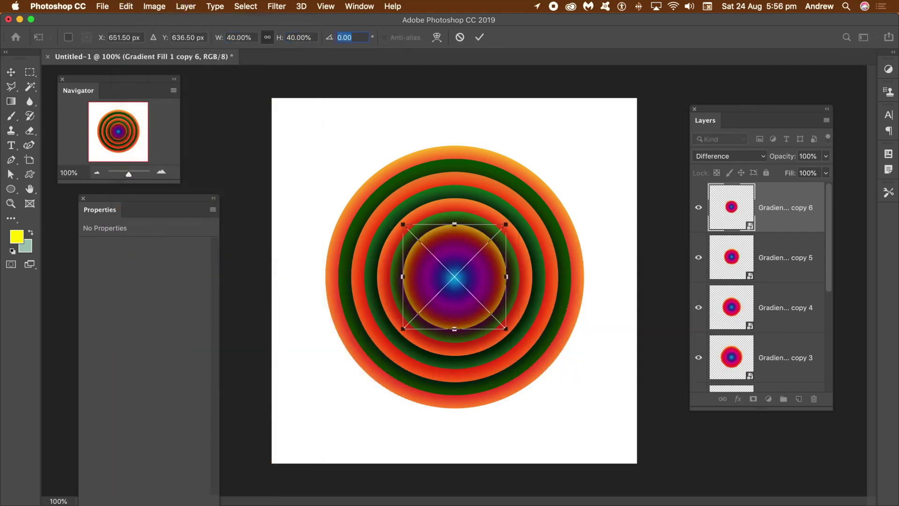
{"action": "left_click", "coordinate": [480, 37]}
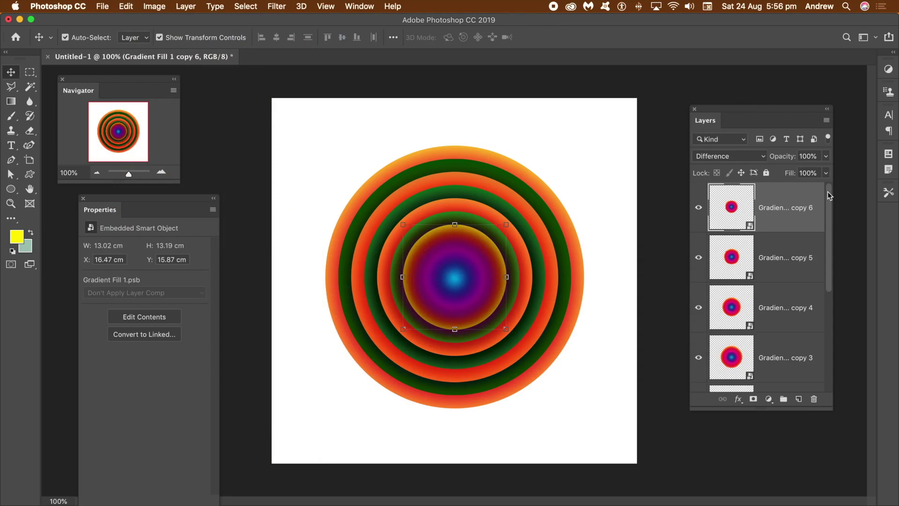
{"action": "left_click_drag", "start_coordinate": [830, 204], "coordinate": [836, 326]}
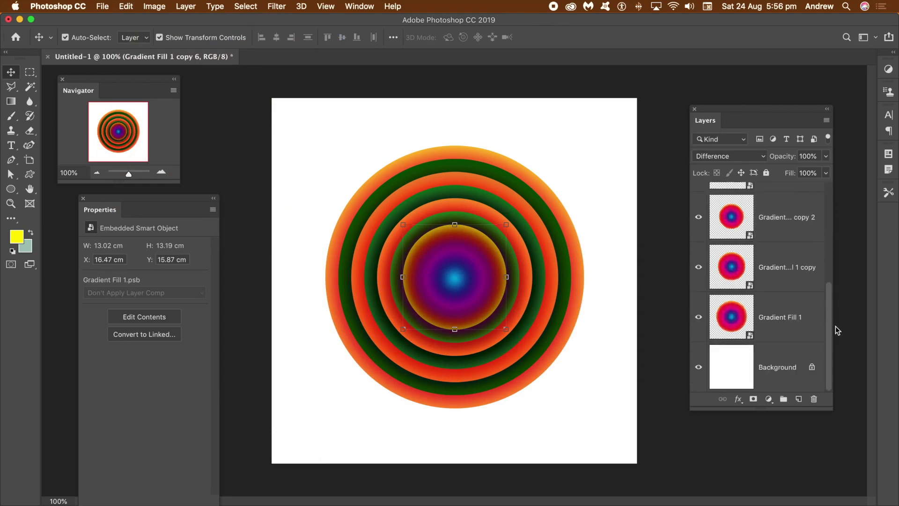
Merge all ring layers into one smart object and nudge it to X 4.65 cm, Y 4.97 cm.
{"action": "left_click", "coordinate": [792, 321], "text": "shift"}
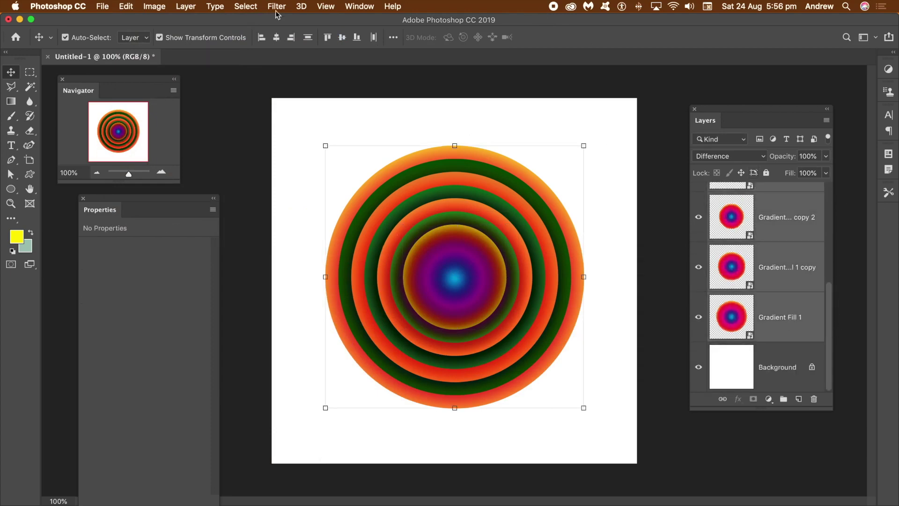
{"action": "left_click", "coordinate": [186, 7]}
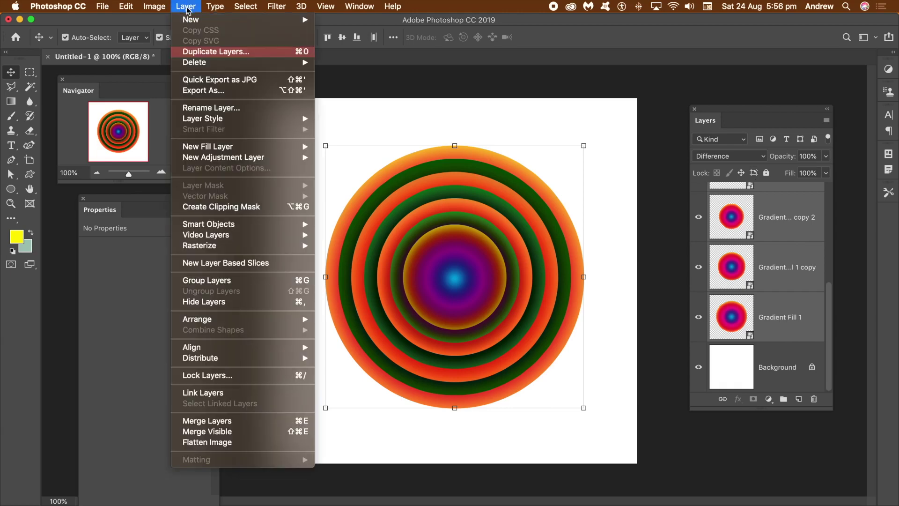
{"action": "mouse_move", "coordinate": [232, 224]}
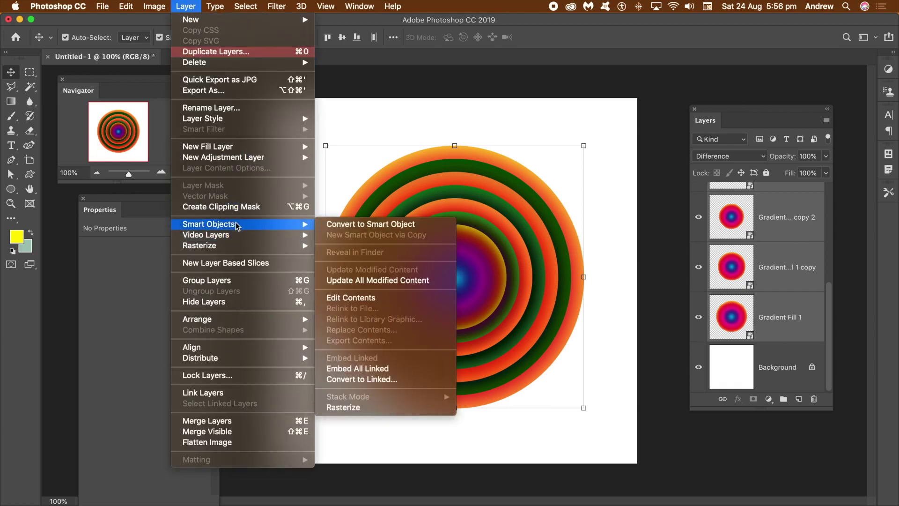
{"action": "left_click", "coordinate": [358, 224]}
{"action": "left_click_drag", "start_coordinate": [497, 200], "coordinate": [481, 189]}
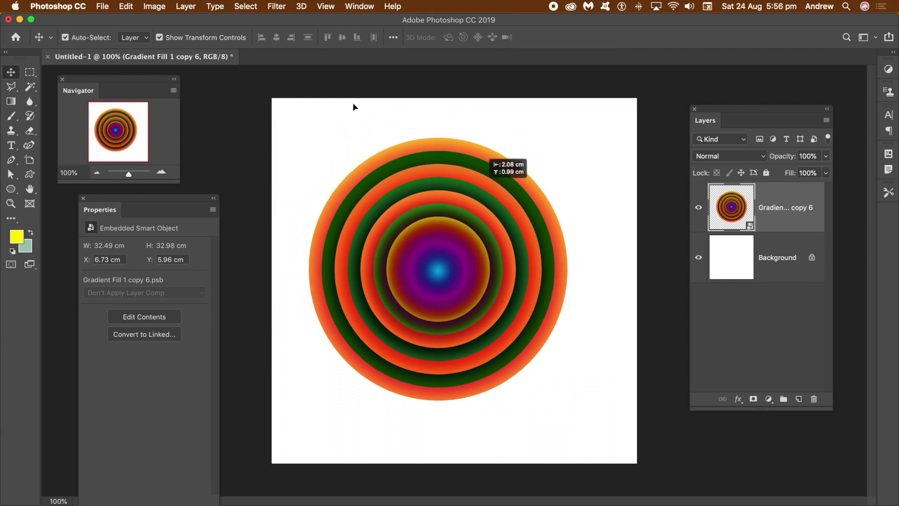
Apply Oil Paint at Stylization 9.0, Cleanliness 8.8, Scale 2.0, Bristle Detail 2.2.
{"action": "left_click", "coordinate": [276, 7]}
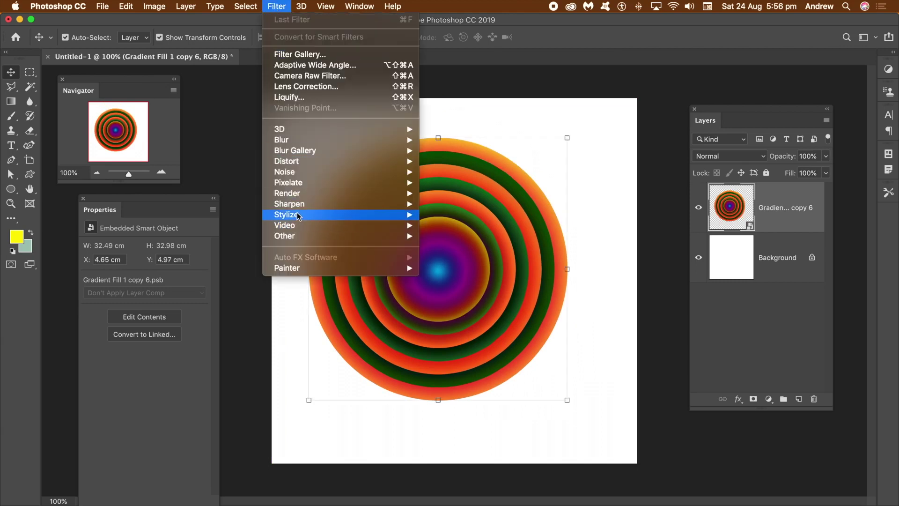
{"action": "mouse_move", "coordinate": [403, 215]}
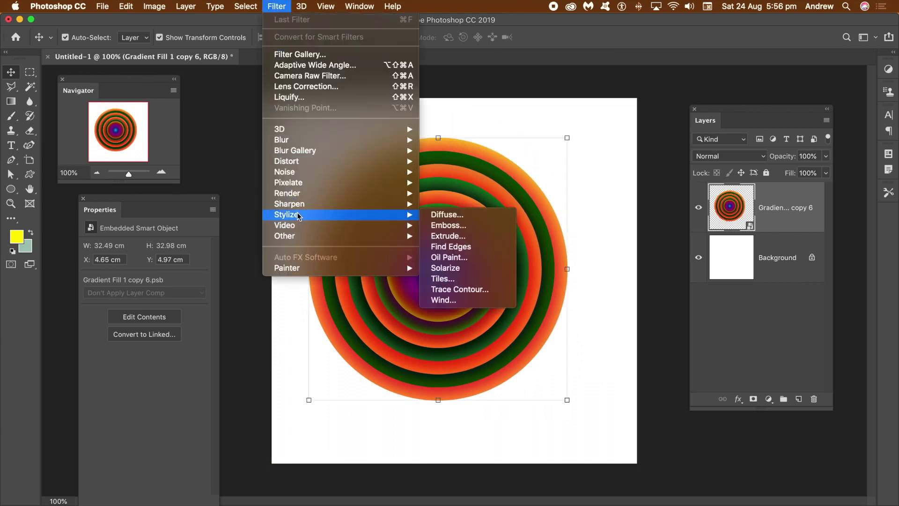
{"action": "left_click", "coordinate": [452, 257]}
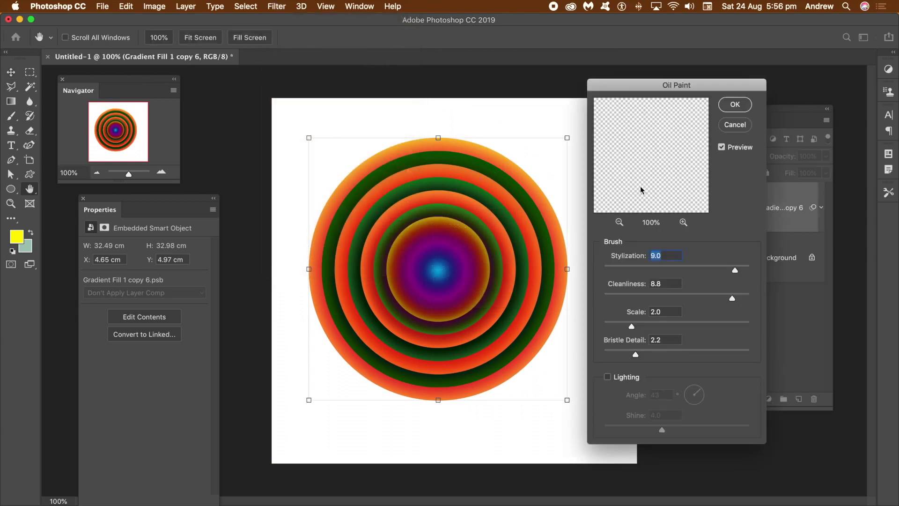
{"action": "left_click", "coordinate": [736, 107]}
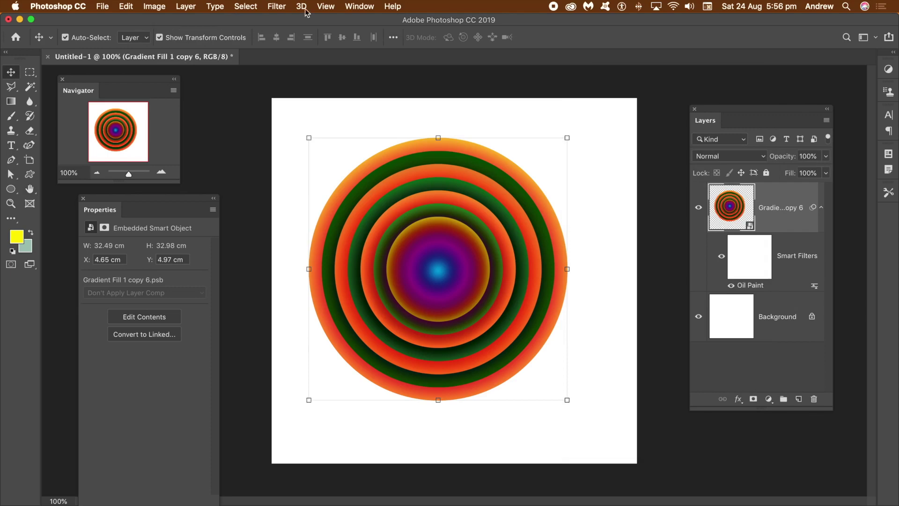
Reapply the same Oil Paint filter three more times.
{"action": "left_click", "coordinate": [285, 9]}
{"action": "left_click", "coordinate": [283, 20]}
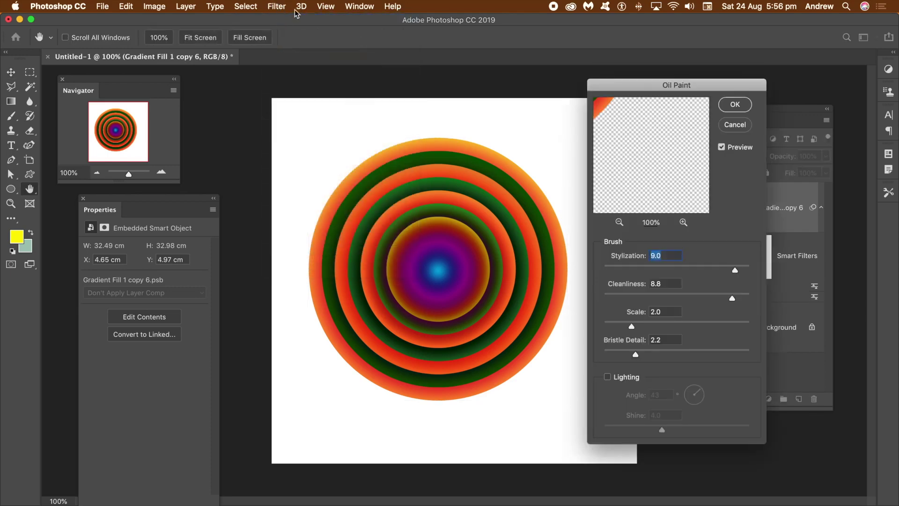
{"action": "left_click", "coordinate": [735, 107]}
{"action": "left_click", "coordinate": [284, 7]}
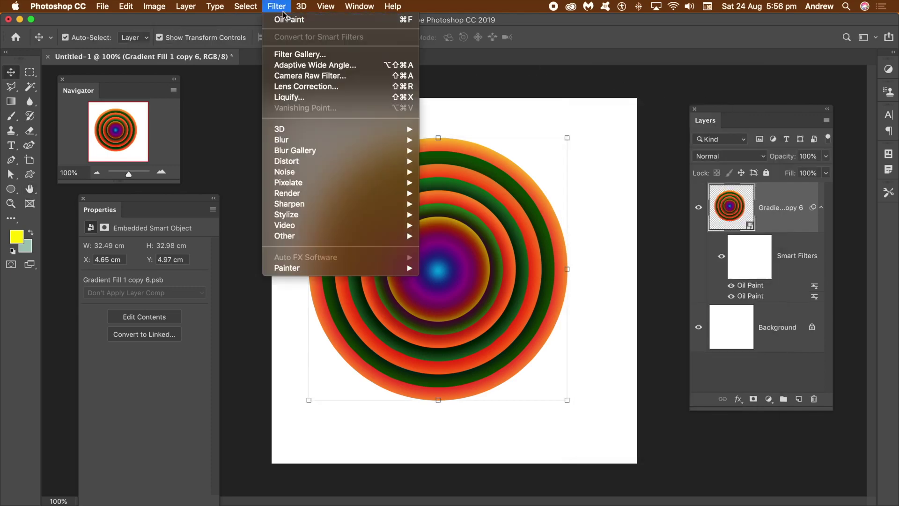
{"action": "left_click", "coordinate": [283, 20]}
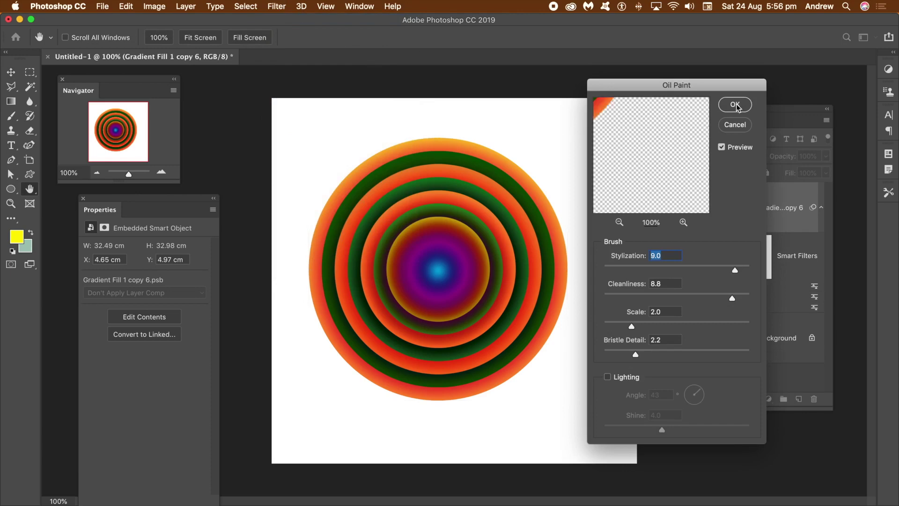
{"action": "left_click", "coordinate": [736, 104]}
{"action": "left_click", "coordinate": [284, 7]}
{"action": "left_click", "coordinate": [283, 20]}
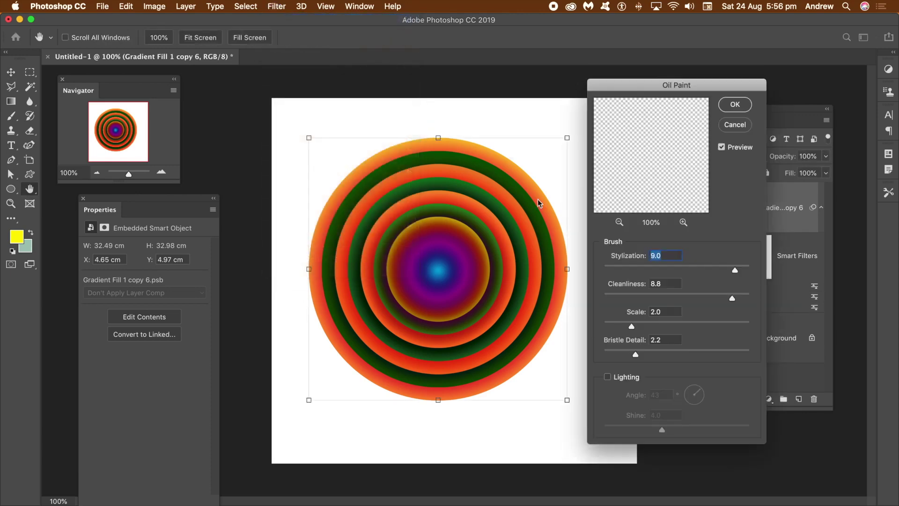
{"action": "left_click", "coordinate": [735, 105]}
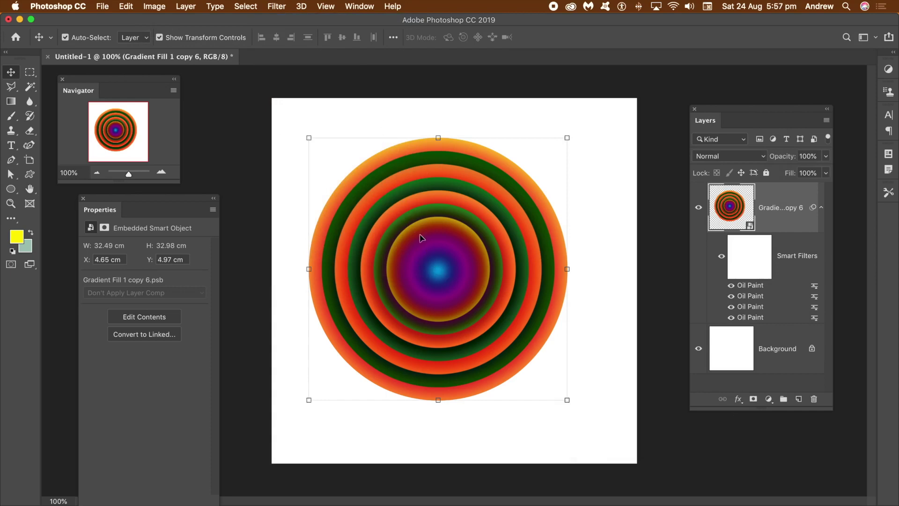
Place ringed circle copies at the top-left, down-right, left, bottom centre and top edge.
{"action": "left_click_drag", "start_coordinate": [423, 236], "coordinate": [505, 160]}
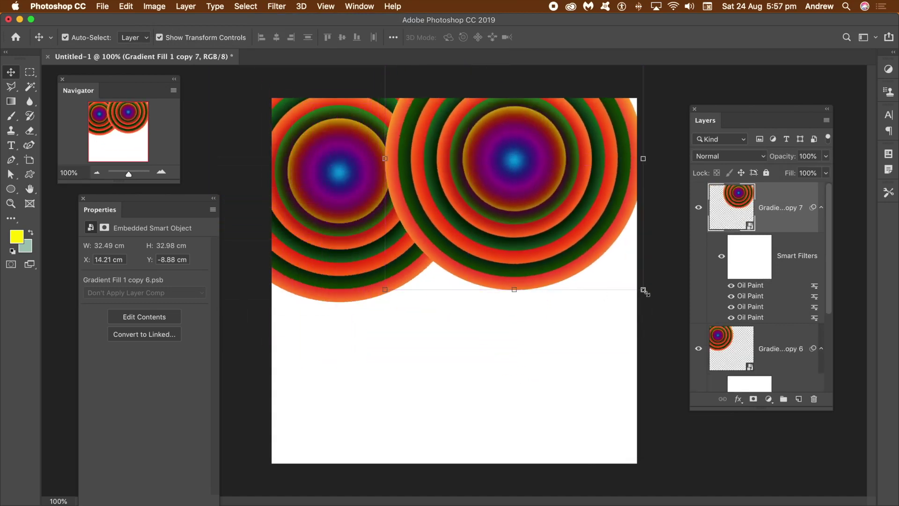
{"action": "left_click_drag", "start_coordinate": [547, 205], "coordinate": [410, 333]}
{"action": "left_click_drag", "start_coordinate": [345, 290], "coordinate": [613, 410]}
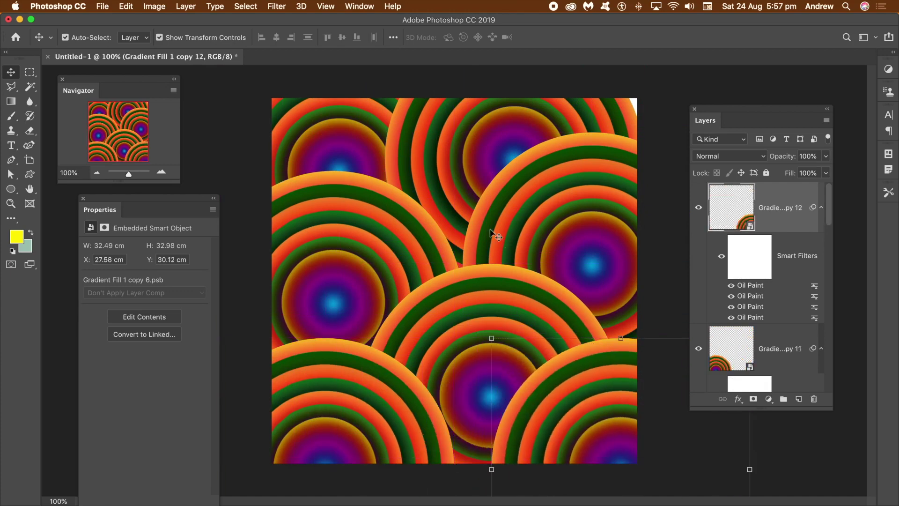
{"action": "mouse_move", "coordinate": [488, 131]}
{"action": "left_mouse_down"}
{"action": "mouse_move", "coordinate": [510, 114]}
{"action": "mouse_move", "coordinate": [487, 121]}
{"action": "left_mouse_up"}
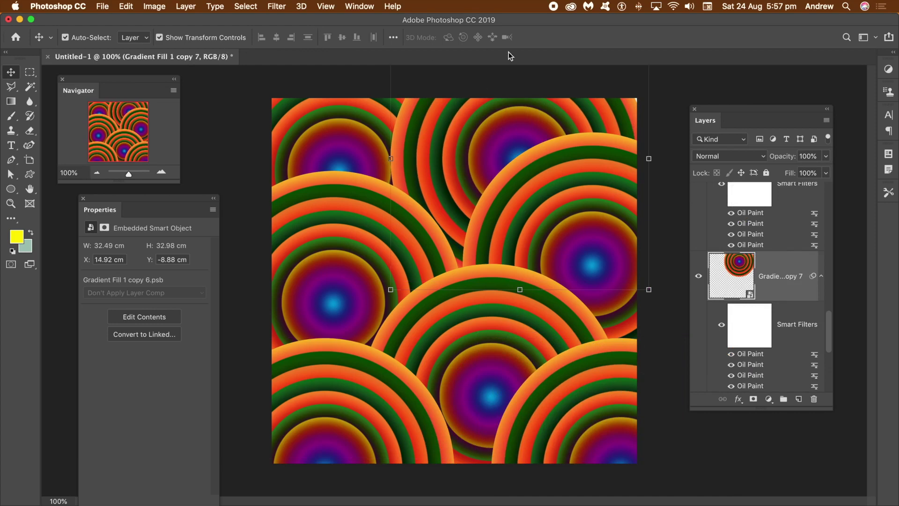
Select layers Gradient Fill 1 copy 12 down through copy 6 in the Layers panel.
{"action": "left_click_drag", "start_coordinate": [829, 324], "coordinate": [836, 203]}
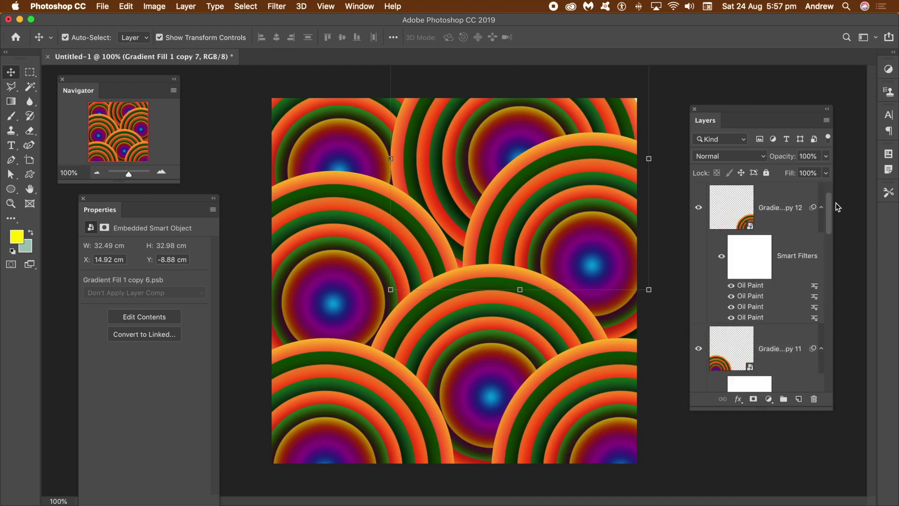
{"action": "left_click", "coordinate": [787, 214]}
{"action": "left_click_drag", "start_coordinate": [831, 215], "coordinate": [831, 406]}
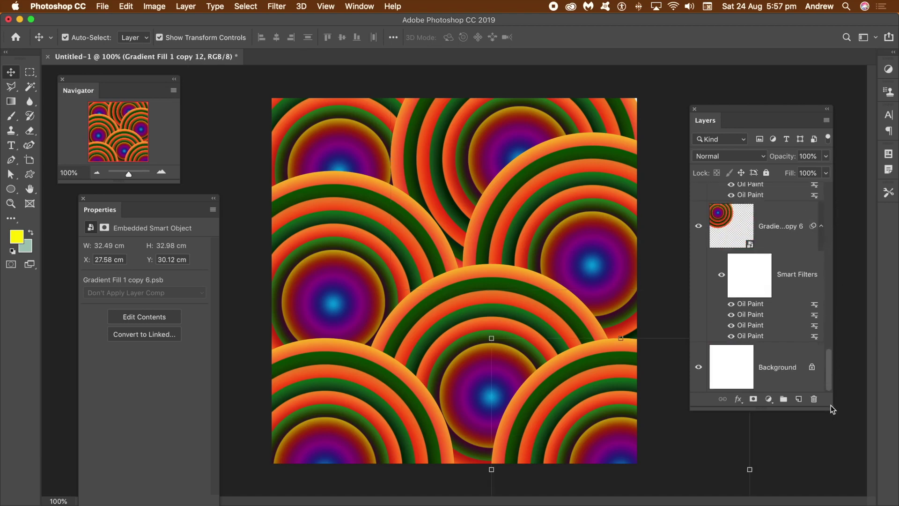
{"action": "left_click", "coordinate": [791, 234], "text": "shift"}
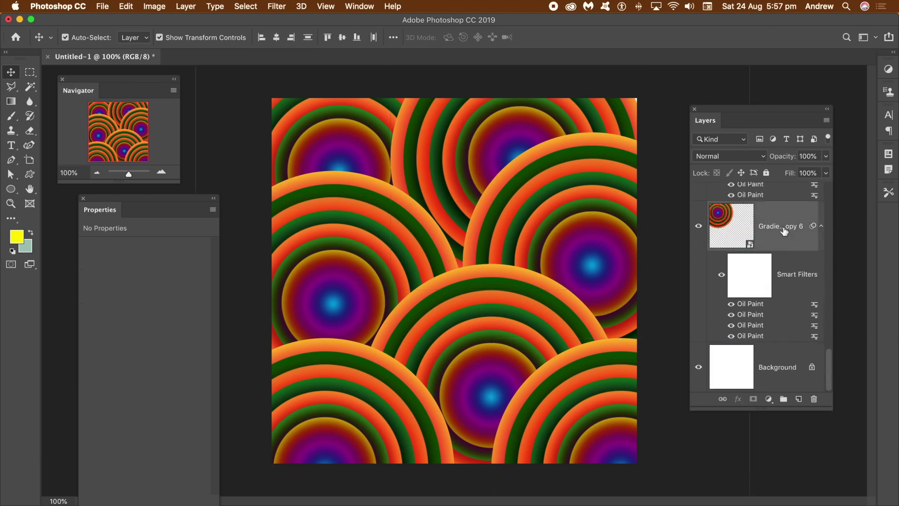
Combine the selected circle layers into one smart object, Gradient Fill 1 copy 12.
{"action": "left_click", "coordinate": [193, 5]}
{"action": "mouse_move", "coordinate": [236, 226]}
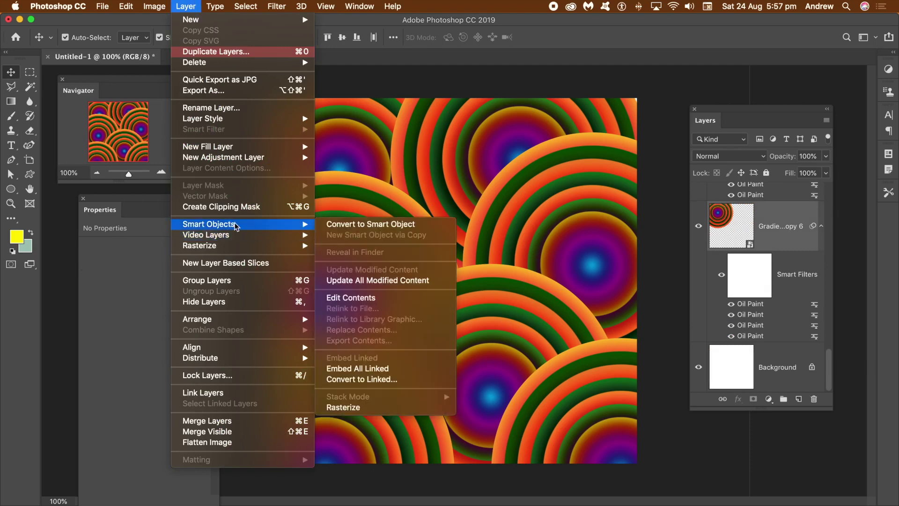
{"action": "left_click", "coordinate": [356, 224]}
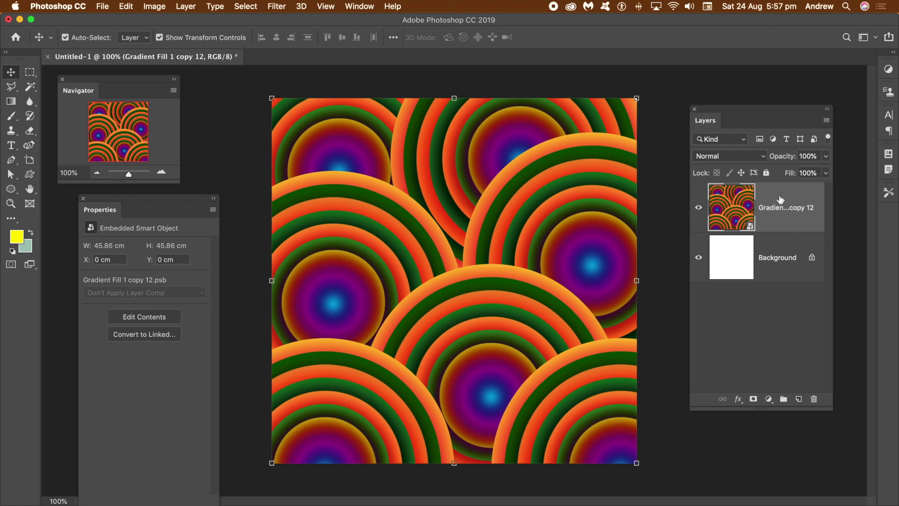
Apply the Oil Paint filter twice to the combined circles.
{"action": "left_click", "coordinate": [276, 6]}
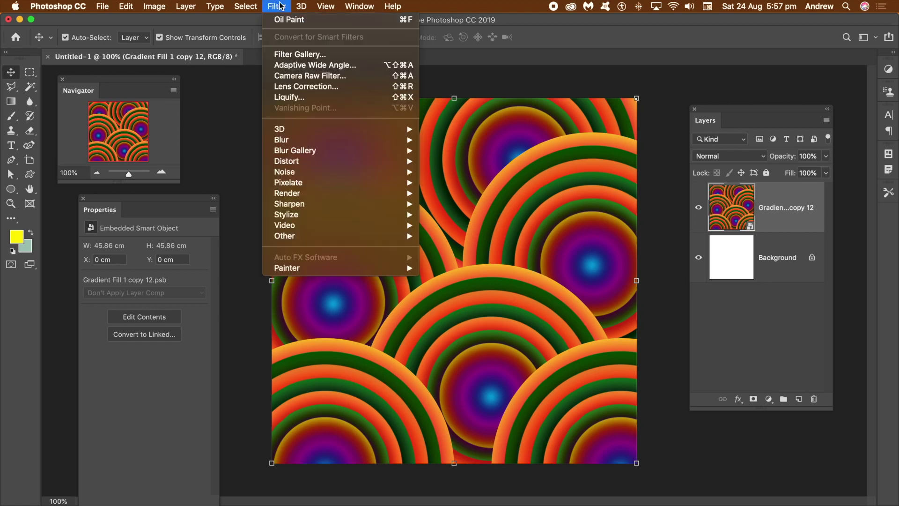
{"action": "left_click", "coordinate": [281, 20]}
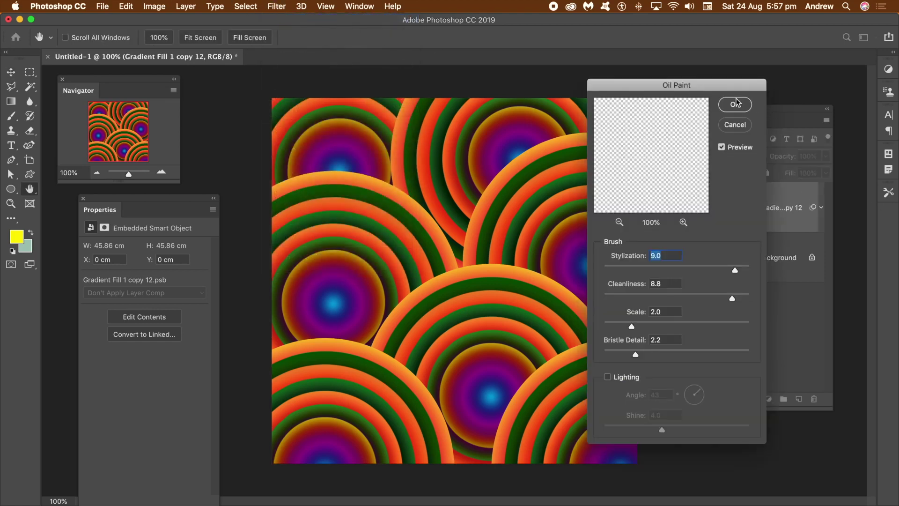
{"action": "left_click", "coordinate": [737, 104]}
{"action": "left_click", "coordinate": [283, 6]}
{"action": "left_click", "coordinate": [283, 21]}
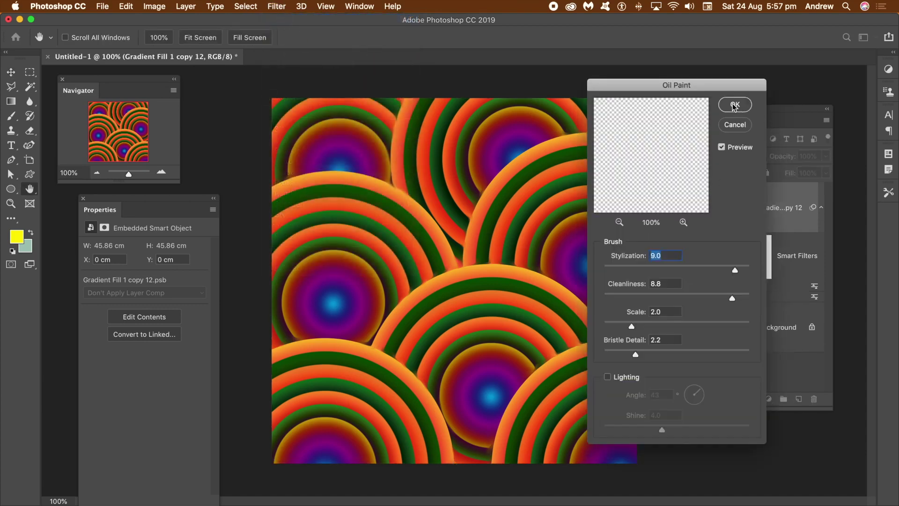
{"action": "left_click", "coordinate": [735, 104]}
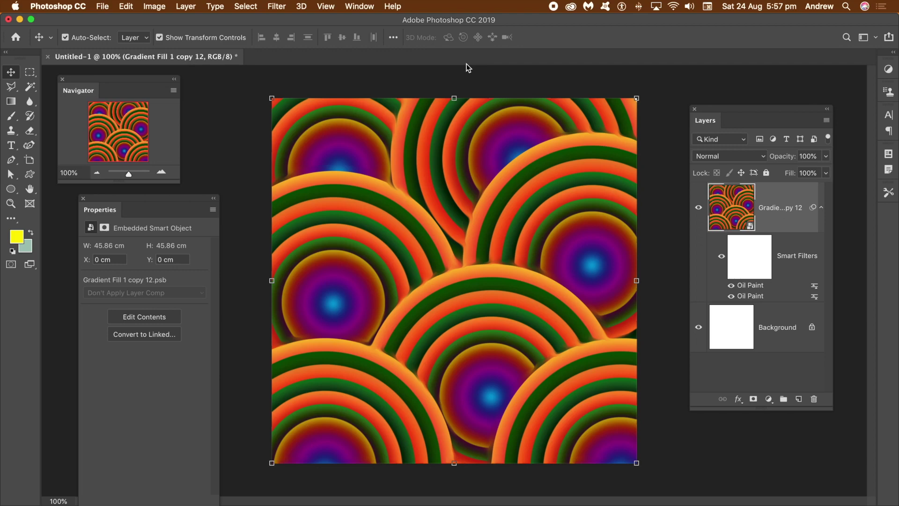
Drill down through the combined ring and single gradient circle smart objects into Gradient Fill 11.psb.
{"action": "double_click", "coordinate": [750, 228]}
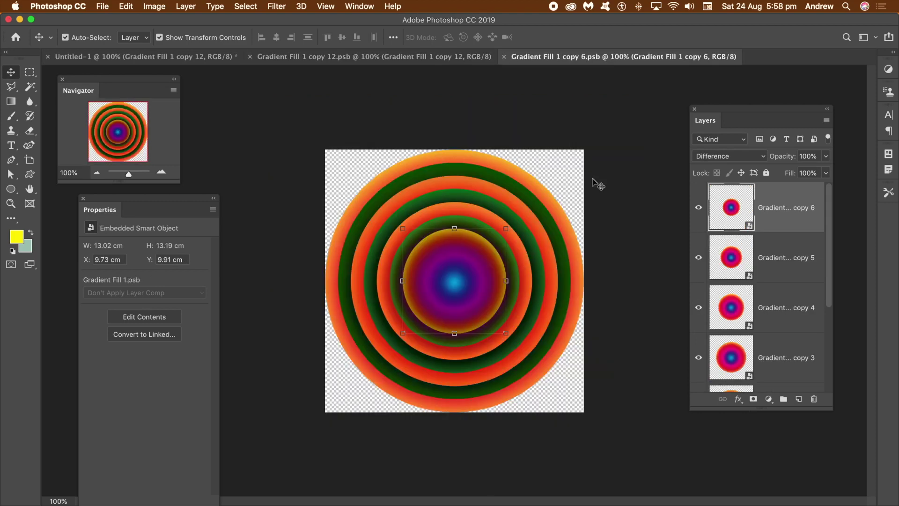
{"action": "double_click", "coordinate": [750, 228]}
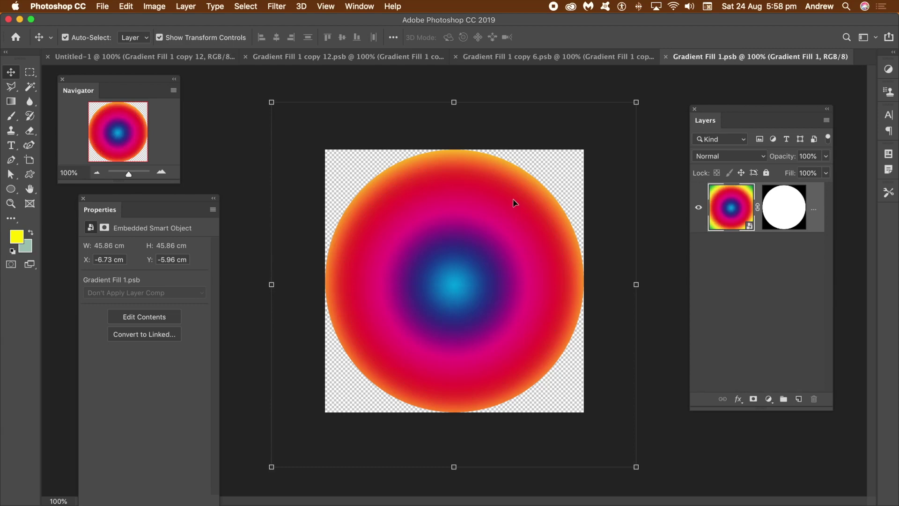
{"action": "double_click", "coordinate": [750, 227]}
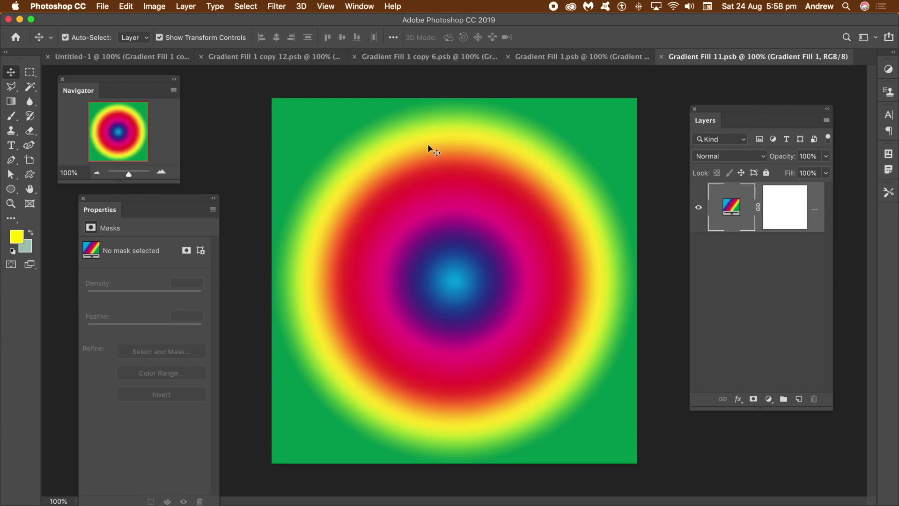
Change the gradient fill's style to Angle, after briefly trying Reflected.
{"action": "double_click", "coordinate": [731, 213]}
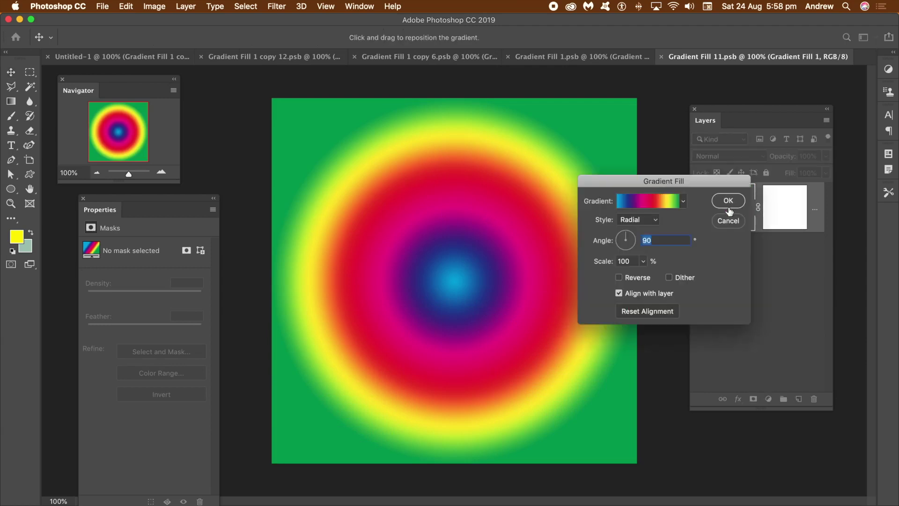
{"action": "left_click", "coordinate": [655, 220]}
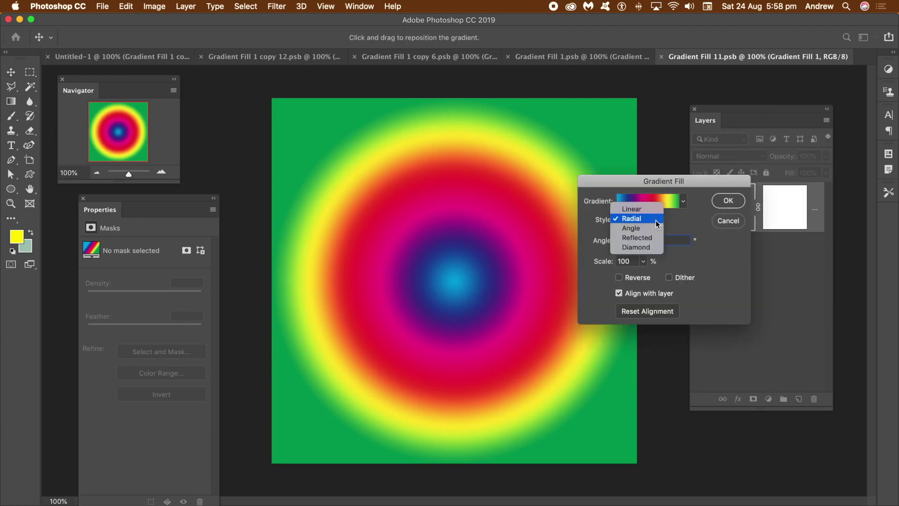
{"action": "left_click", "coordinate": [642, 240]}
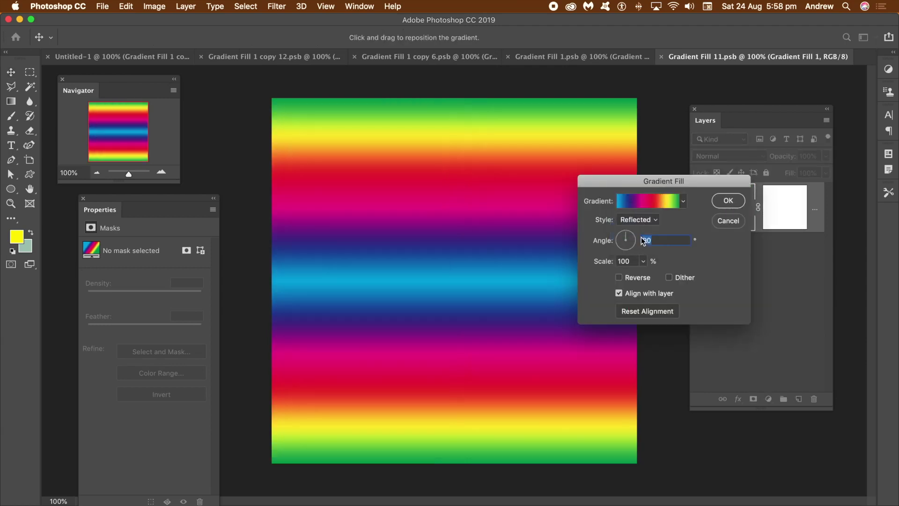
{"action": "left_click", "coordinate": [645, 223]}
{"action": "left_click", "coordinate": [640, 209]}
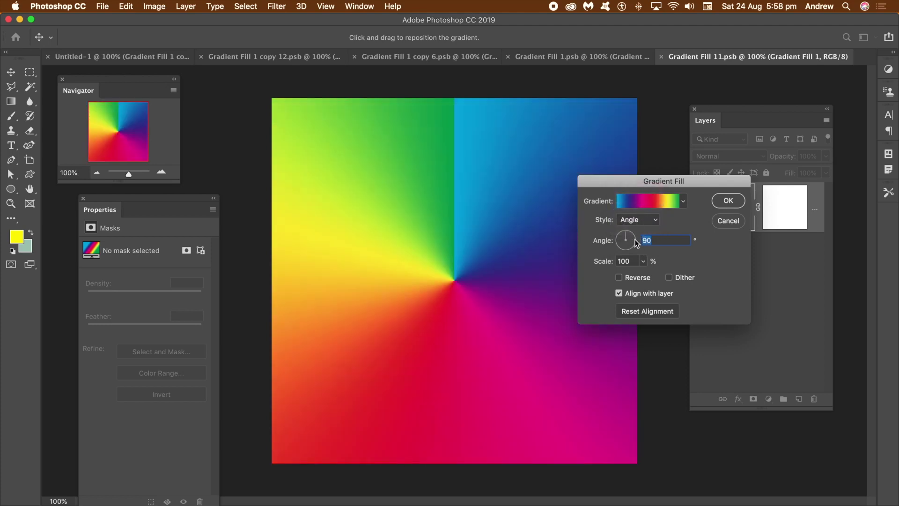
Add yellow colour stops at 50% and 11%, recolouring one stop to light khaki.
{"action": "left_click", "coordinate": [652, 202]}
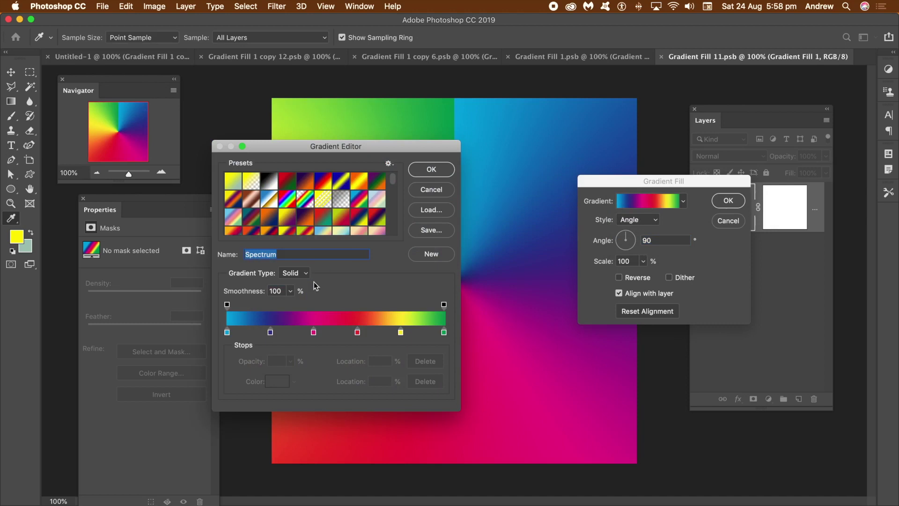
{"action": "left_click", "coordinate": [336, 333]}
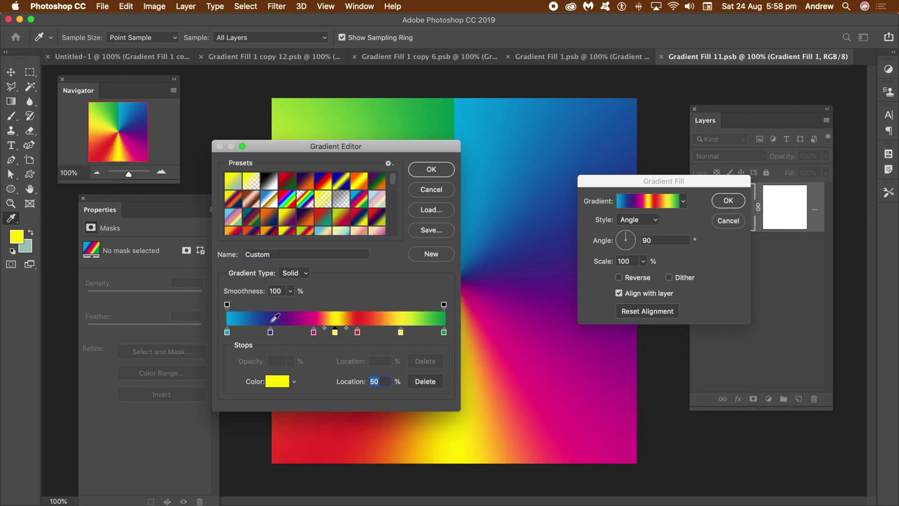
{"action": "left_click", "coordinate": [251, 333]}
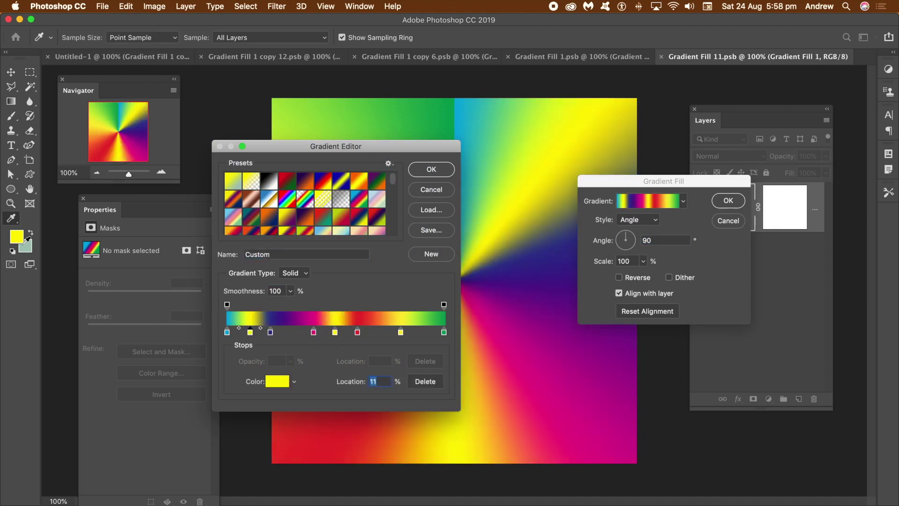
{"action": "left_click", "coordinate": [276, 383]}
{"action": "left_click_drag", "start_coordinate": [685, 312], "coordinate": [643, 339]}
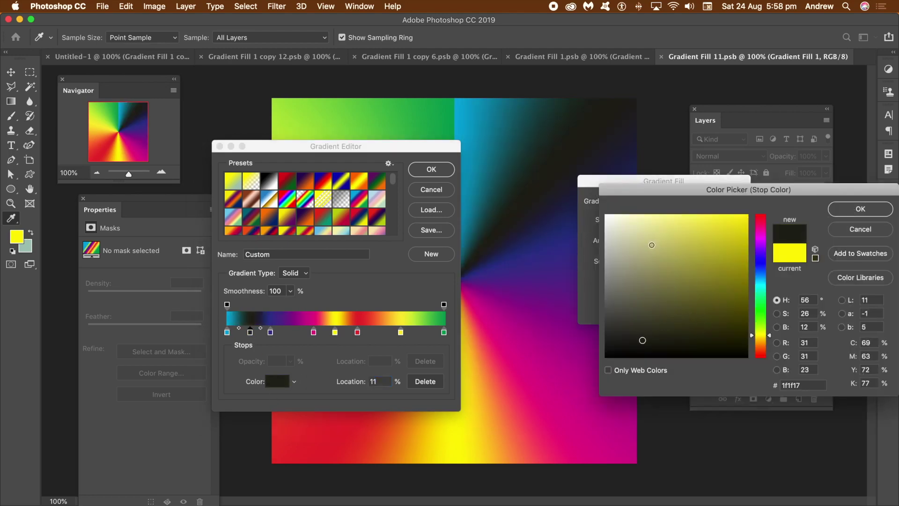
{"action": "left_click", "coordinate": [652, 244]}
{"action": "left_click", "coordinate": [861, 209]}
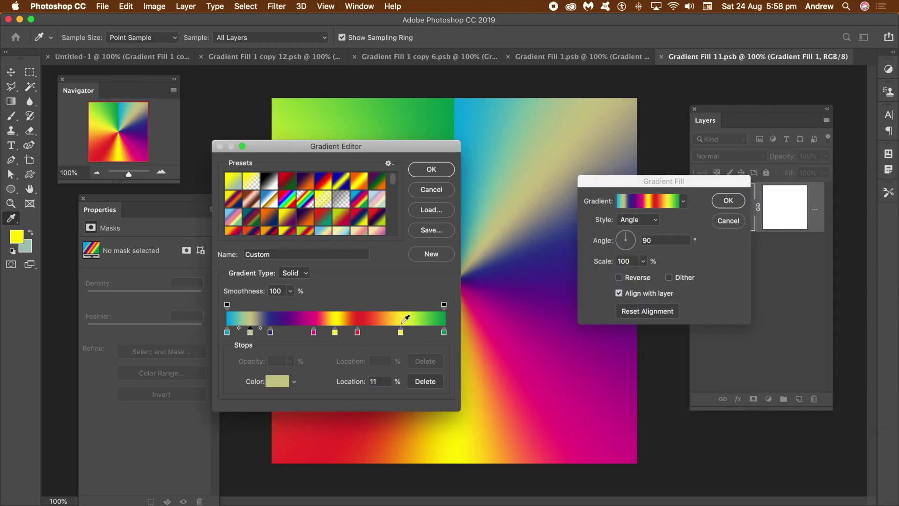
Add another khaki stop at 89% and apply the angle gradient.
{"action": "left_click", "coordinate": [383, 334]}
{"action": "left_click_drag", "start_coordinate": [412, 334], "coordinate": [421, 333]}
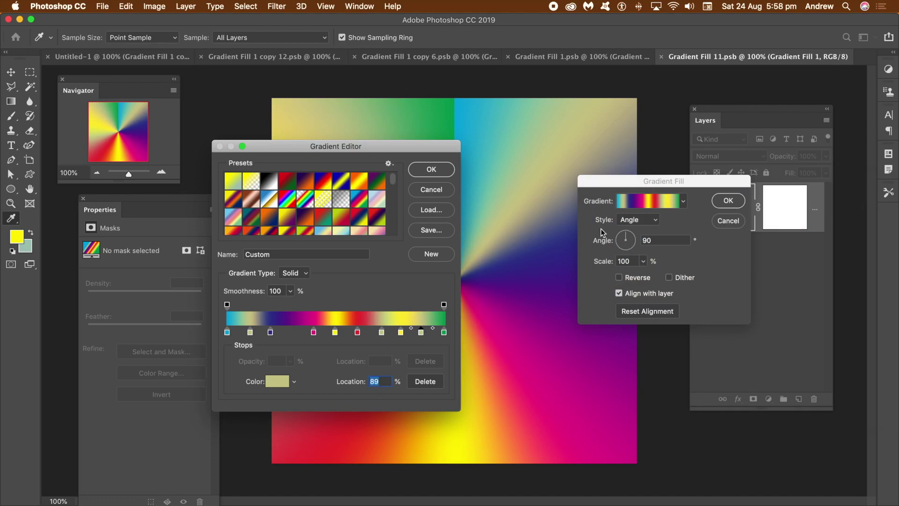
{"action": "left_click_drag", "start_coordinate": [328, 149], "coordinate": [311, 135]}
{"action": "left_click", "coordinate": [415, 154]}
{"action": "left_click", "coordinate": [729, 201]}
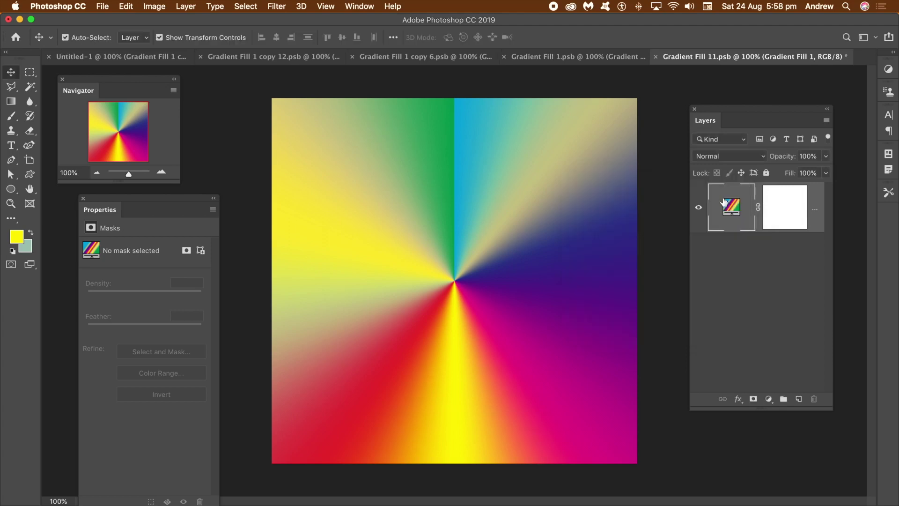
Duplicate the gradient fill layer and keep the top copy selected.
{"action": "left_click", "coordinate": [185, 6]}
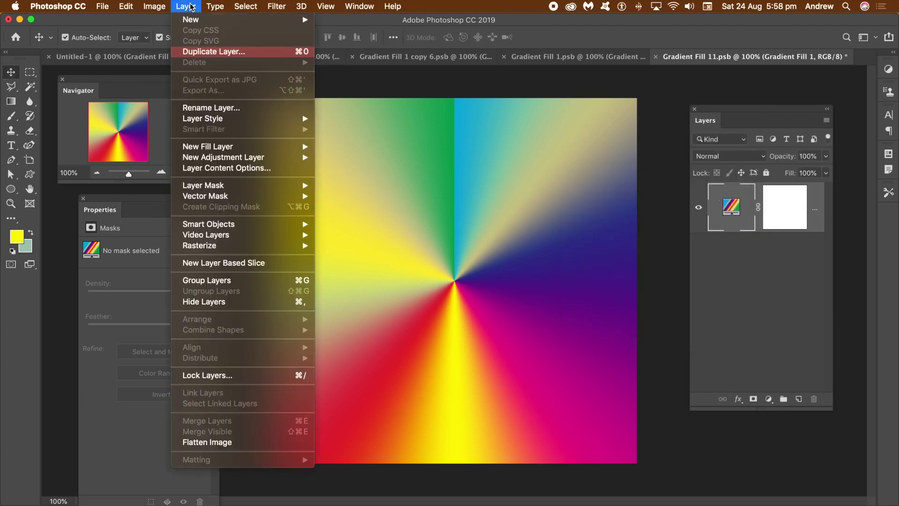
{"action": "left_click", "coordinate": [197, 51]}
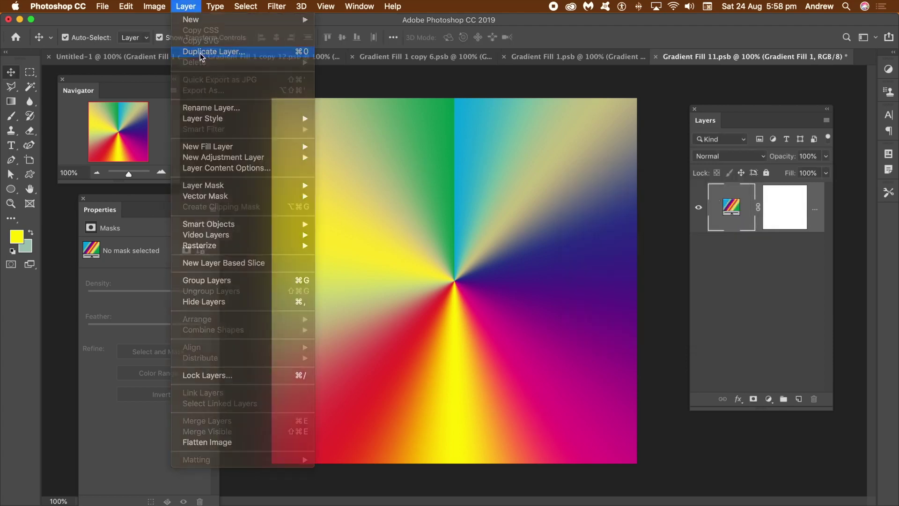
{"action": "left_click", "coordinate": [674, 276]}
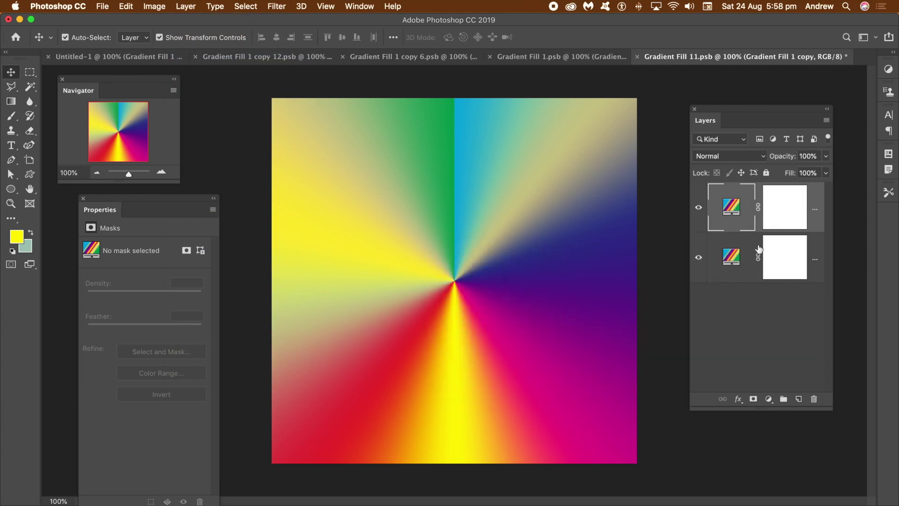
{"action": "left_click", "coordinate": [732, 265]}
{"action": "left_click", "coordinate": [730, 213]}
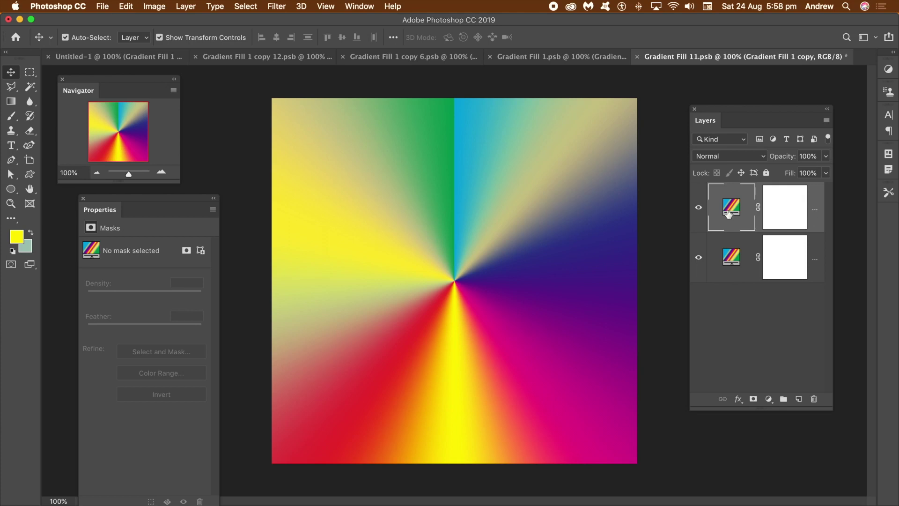
Give the copy the purple-yellow-orange-red preset and set its blend mode to Lighten.
{"action": "double_click", "coordinate": [727, 214]}
{"action": "left_click", "coordinate": [683, 200]}
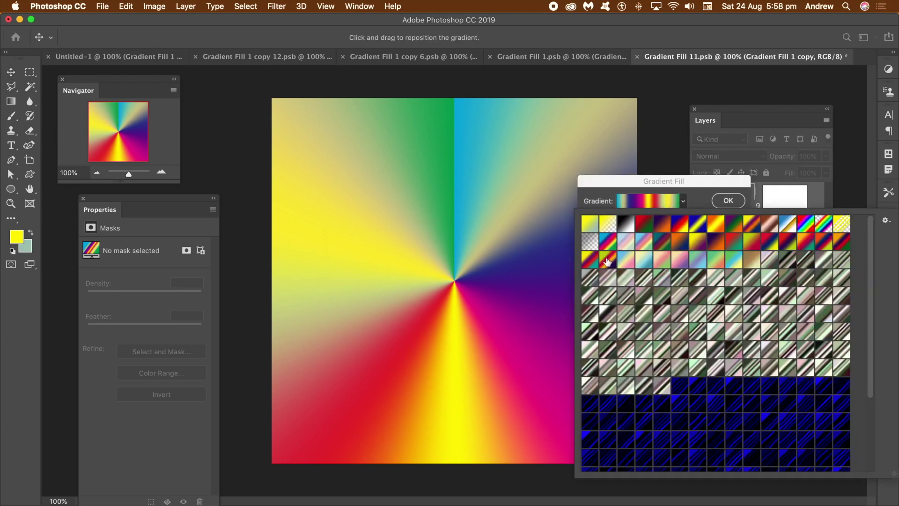
{"action": "left_click", "coordinate": [607, 260]}
{"action": "left_click", "coordinate": [727, 182]}
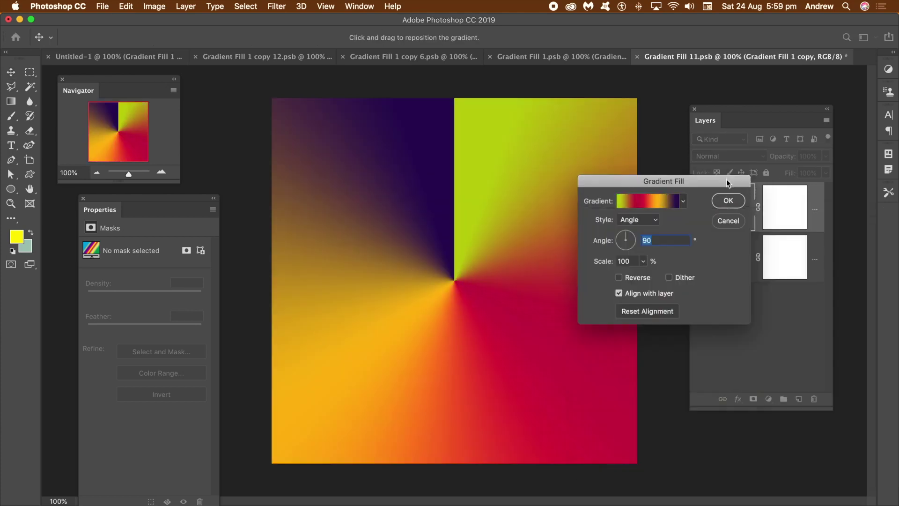
{"action": "left_click", "coordinate": [729, 200]}
{"action": "left_click", "coordinate": [721, 155]}
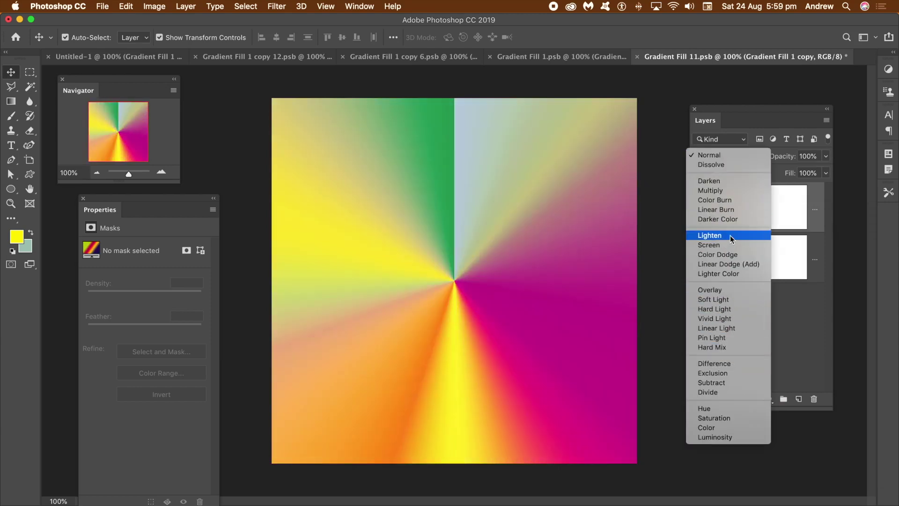
{"action": "left_click", "coordinate": [731, 235]}
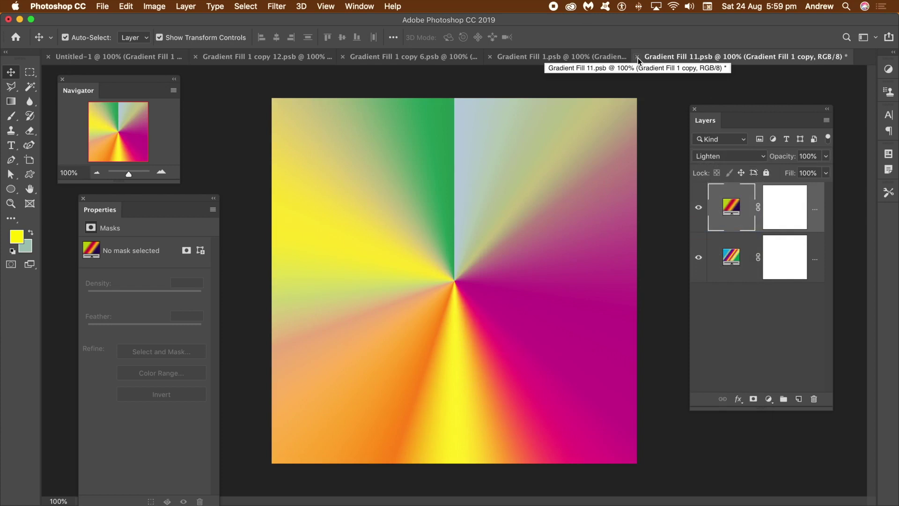
Duplicate the top gradient layer as Gradient Fill 1 copy 2.
{"action": "left_click", "coordinate": [187, 6]}
{"action": "left_click", "coordinate": [193, 51]}
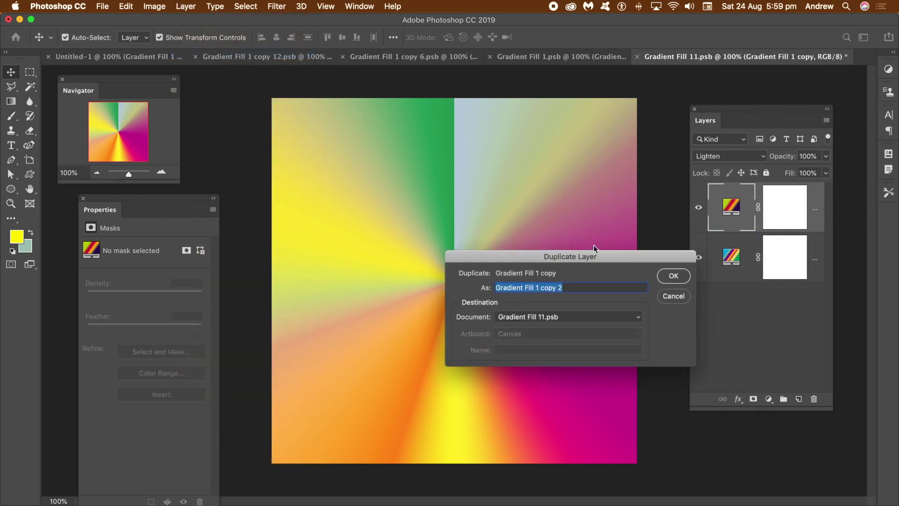
{"action": "left_click", "coordinate": [673, 277]}
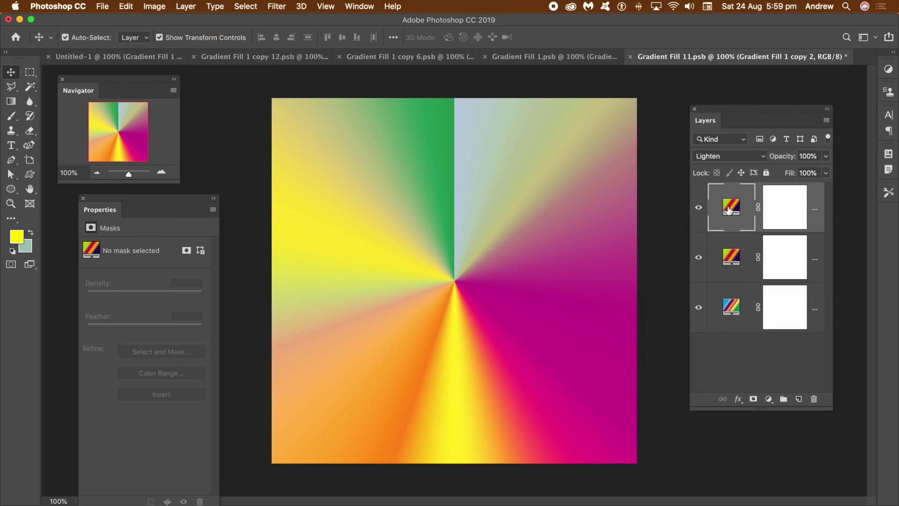
Recolour the copy with the blue-red-yellow preset and blend it in Difference mode.
{"action": "double_click", "coordinate": [728, 210]}
{"action": "left_click", "coordinate": [684, 204]}
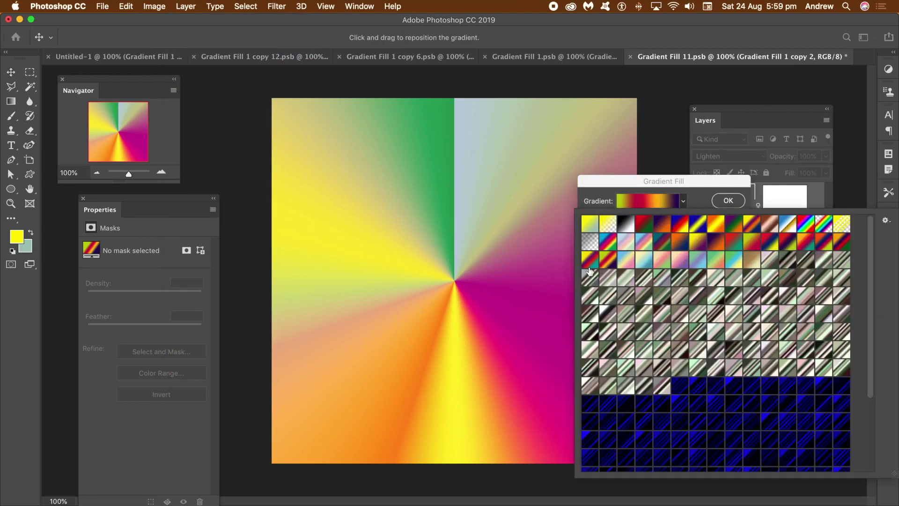
{"action": "left_click", "coordinate": [589, 277]}
{"action": "left_click", "coordinate": [644, 181]}
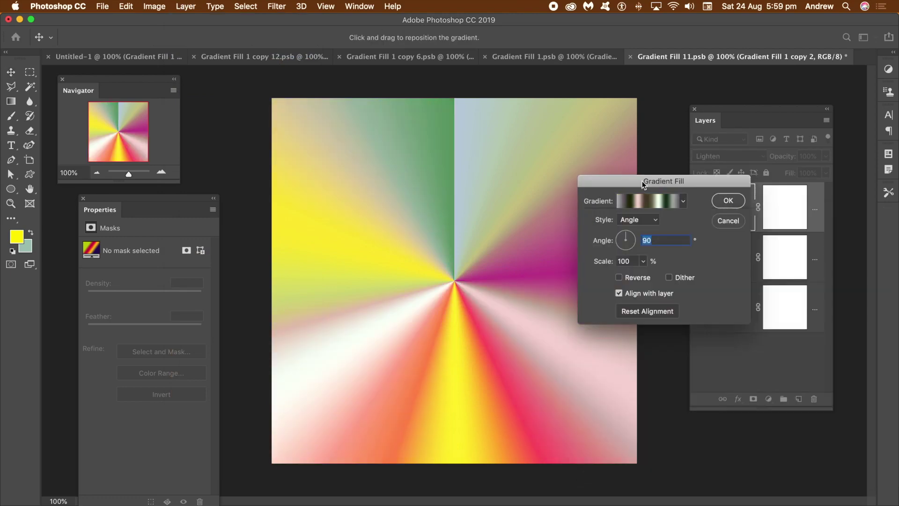
{"action": "left_click", "coordinate": [685, 201]}
{"action": "left_click", "coordinate": [679, 225]}
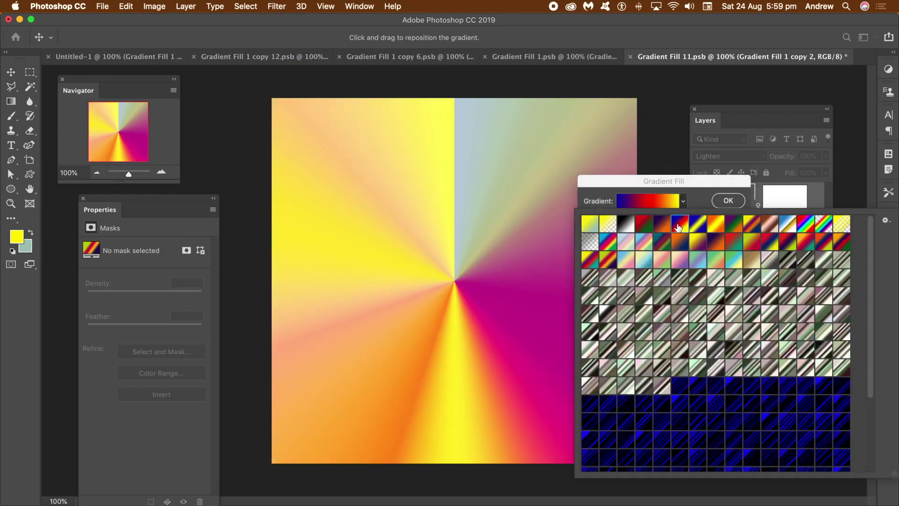
{"action": "left_click", "coordinate": [646, 185]}
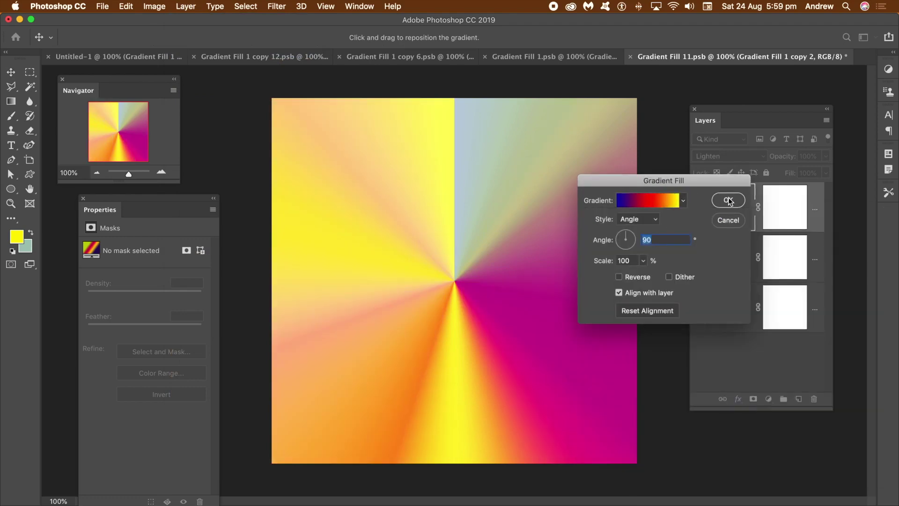
{"action": "left_click", "coordinate": [730, 201]}
{"action": "left_click", "coordinate": [713, 156]}
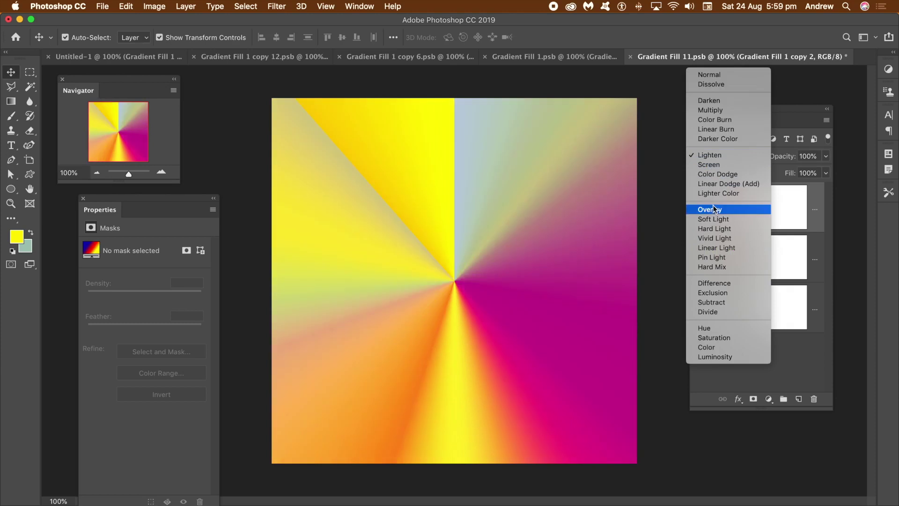
{"action": "left_click", "coordinate": [718, 282]}
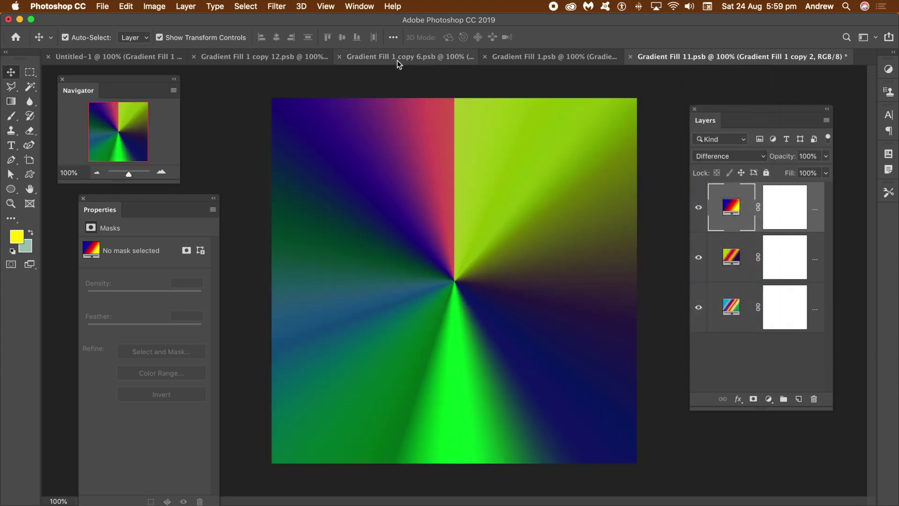
Save and close Gradient Fill 11, Gradient Fill 1, copy 6 and copy 12 documents.
{"action": "left_click", "coordinate": [630, 57]}
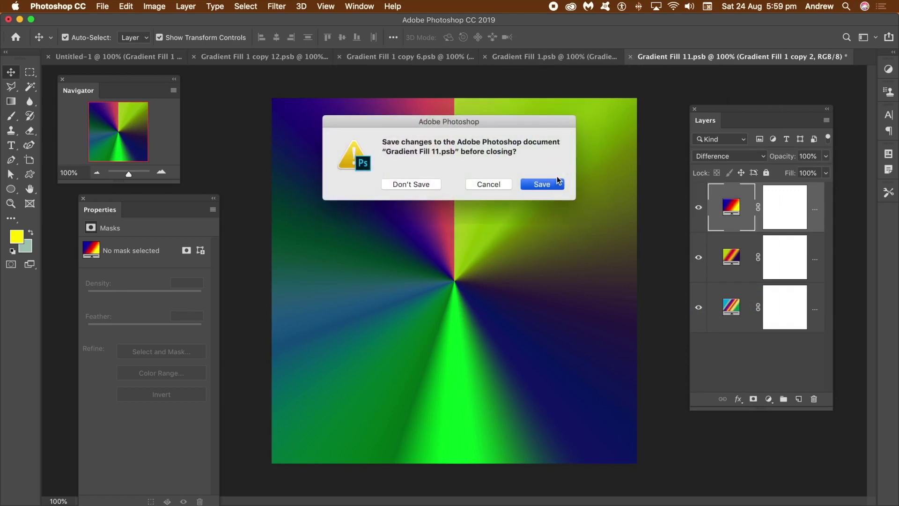
{"action": "key", "text": "Return"}
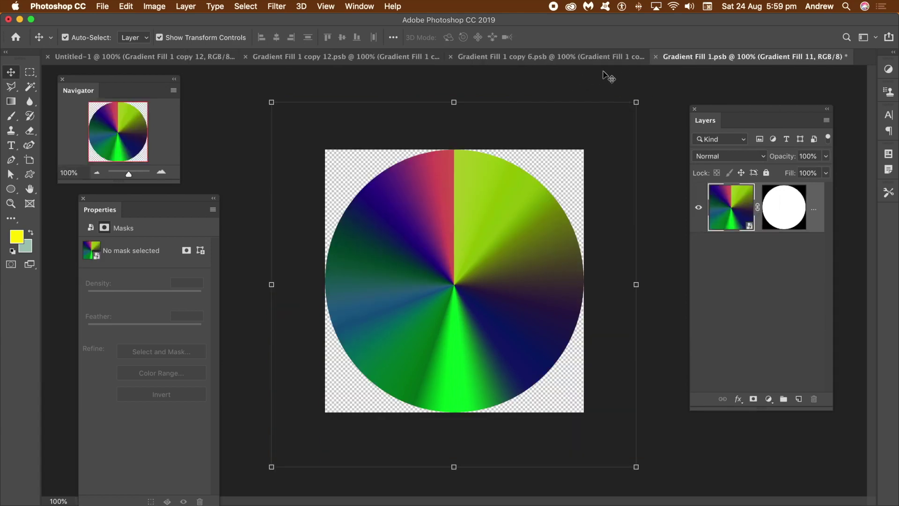
{"action": "left_click", "coordinate": [656, 57]}
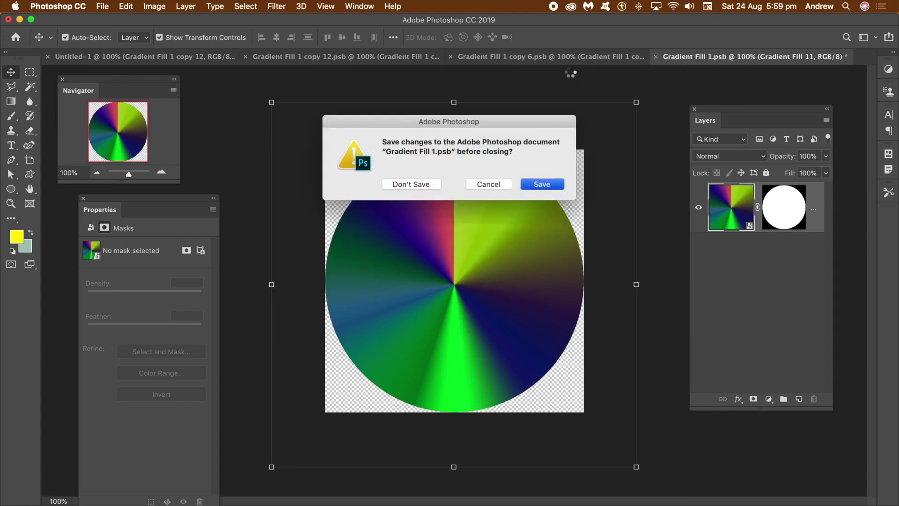
{"action": "key", "text": "Return"}
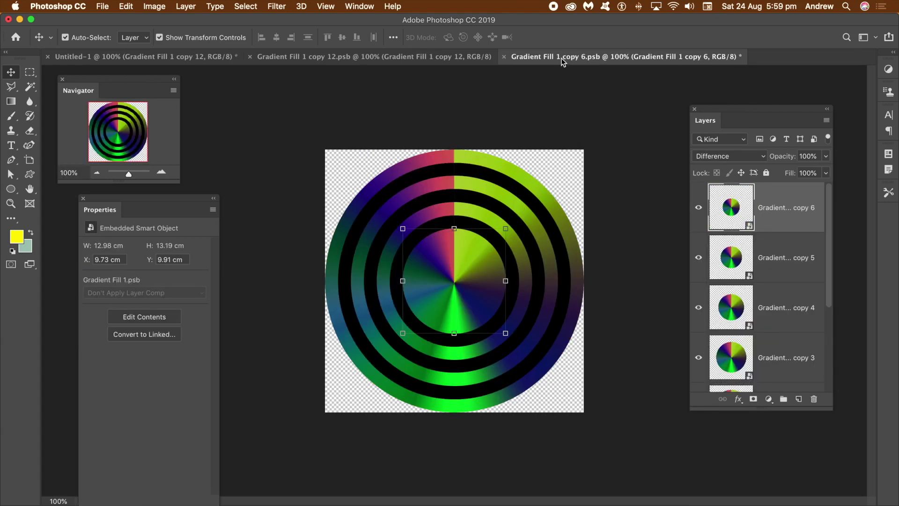
{"action": "left_click", "coordinate": [505, 56]}
{"action": "left_click", "coordinate": [544, 184]}
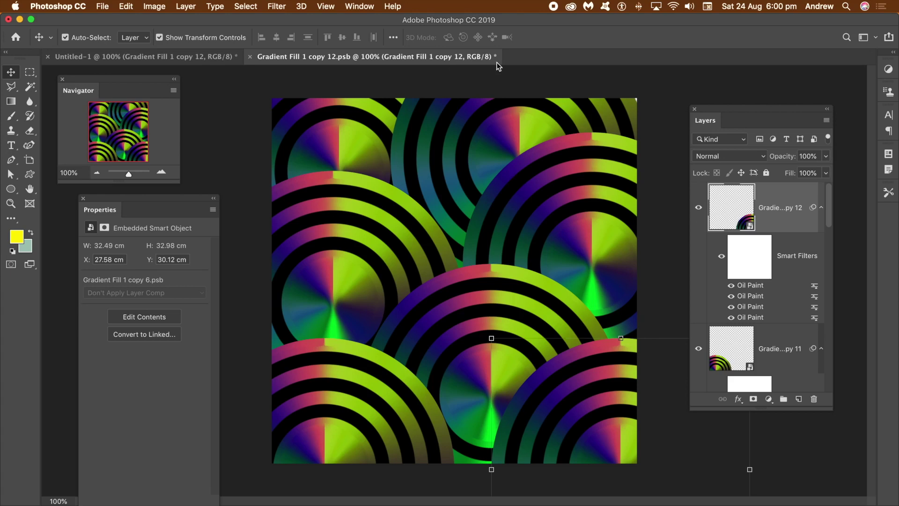
{"action": "left_click", "coordinate": [251, 56]}
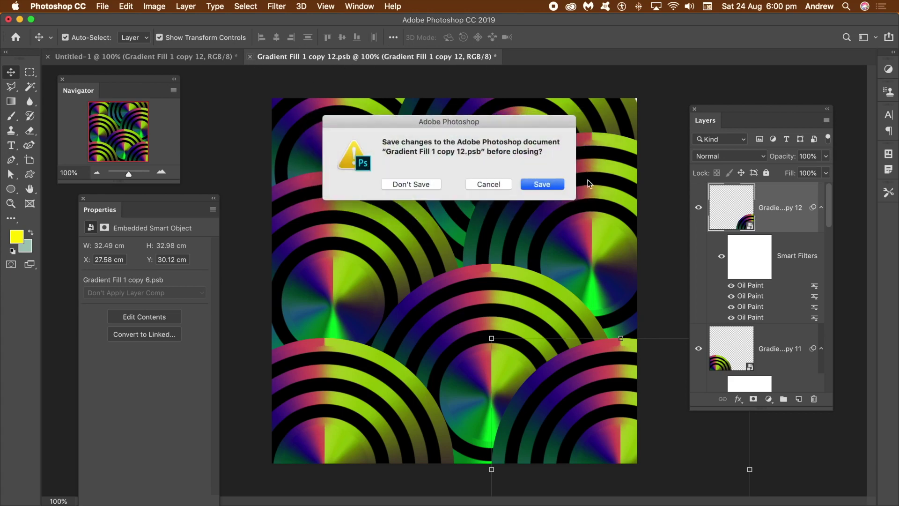
{"action": "left_click", "coordinate": [542, 184]}
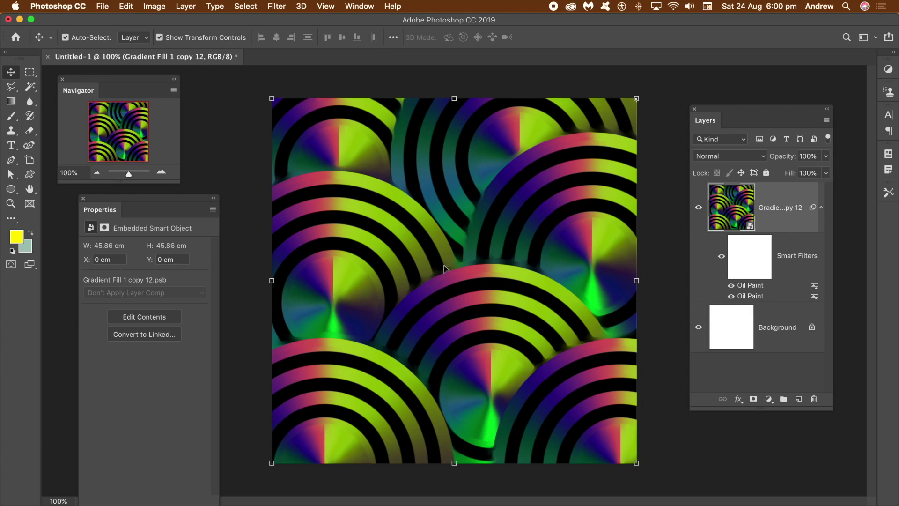
Reopen the nested smart objects down to Gradient Fill 11.psb.
{"action": "double_click", "coordinate": [750, 227]}
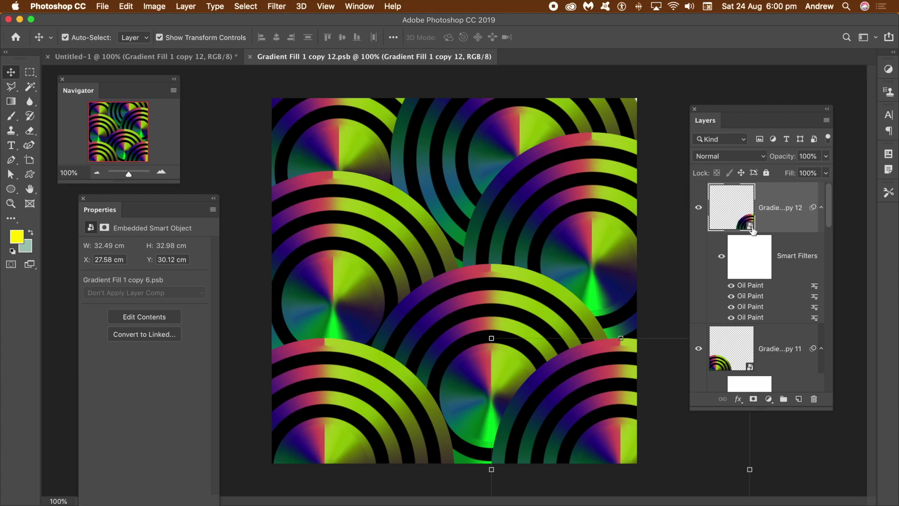
{"action": "double_click", "coordinate": [750, 226]}
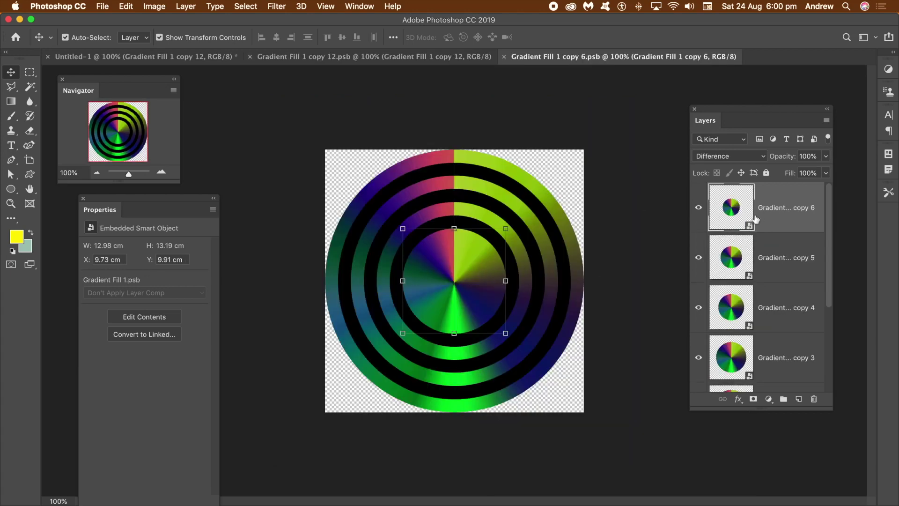
{"action": "double_click", "coordinate": [750, 227]}
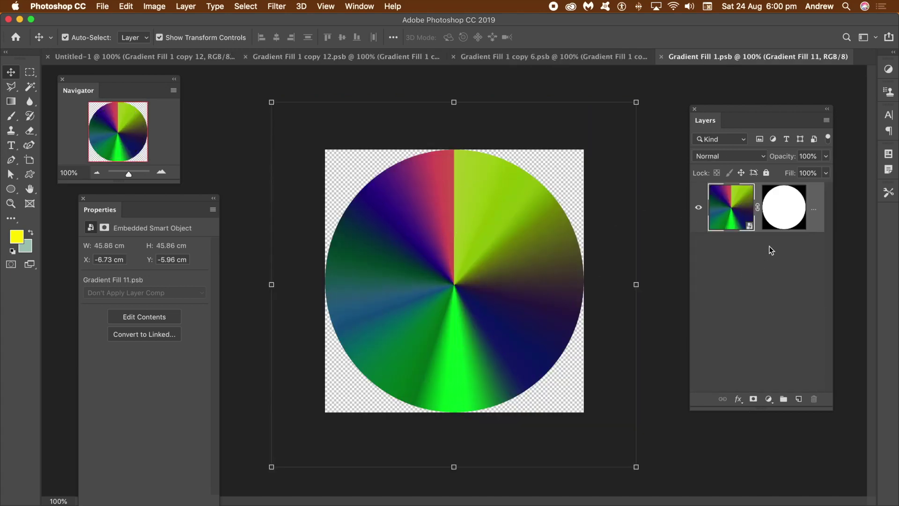
{"action": "double_click", "coordinate": [750, 227]}
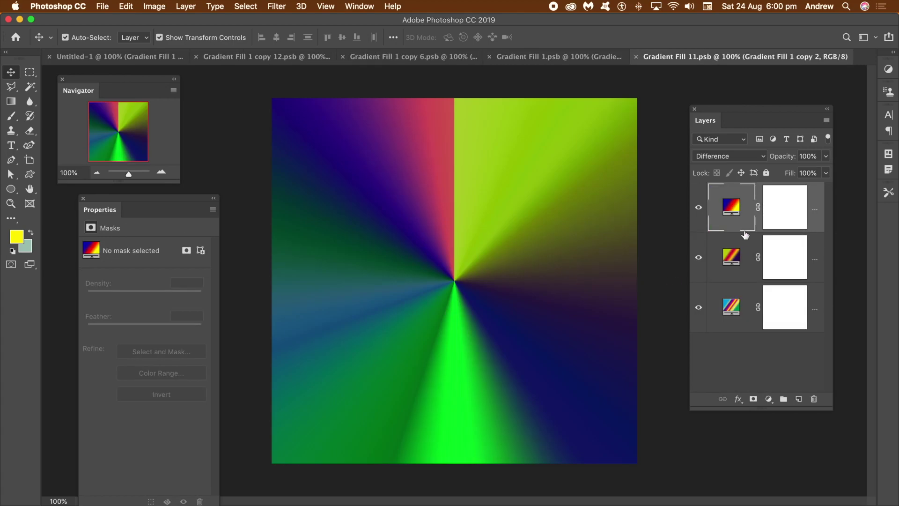
Make the top gradient fill Linear at 29.82° with a yellow-purple-teal preset.
{"action": "double_click", "coordinate": [732, 211]}
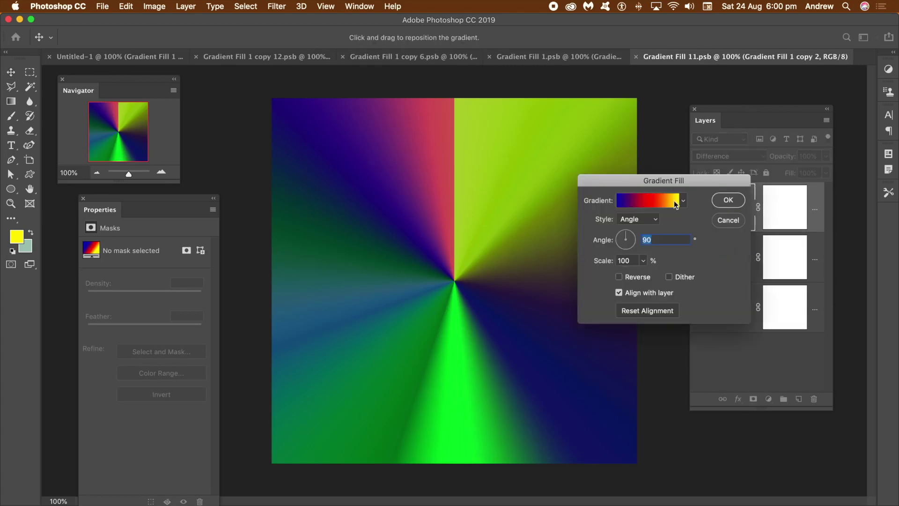
{"action": "left_click", "coordinate": [639, 219]}
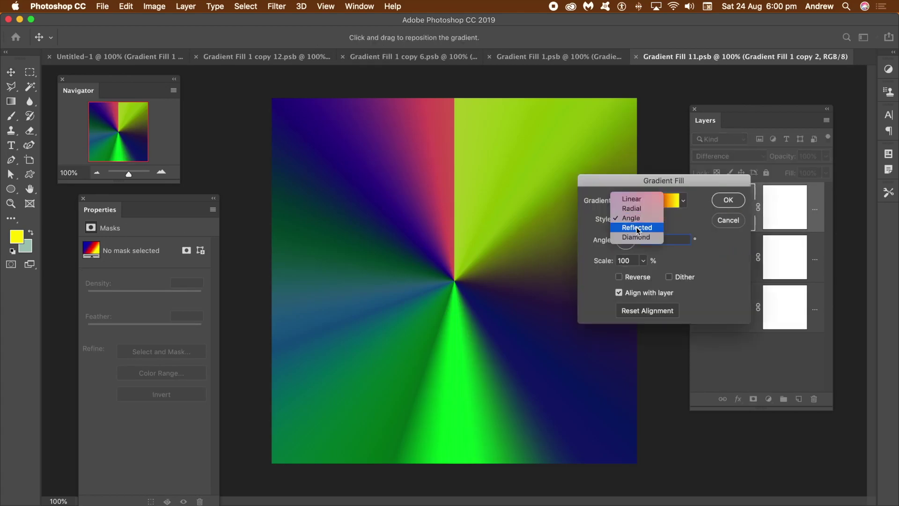
{"action": "left_click", "coordinate": [633, 199]}
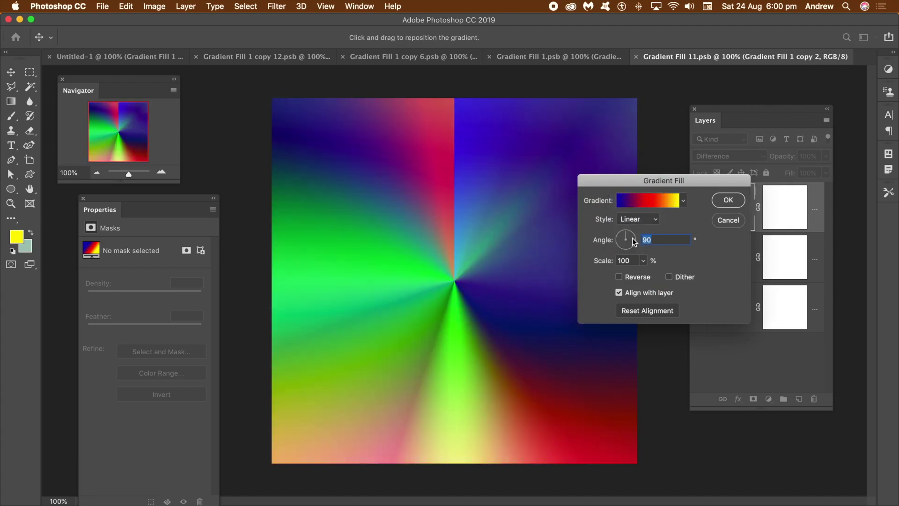
{"action": "left_click_drag", "start_coordinate": [625, 232], "coordinate": [635, 235]}
{"action": "left_click", "coordinate": [683, 204]}
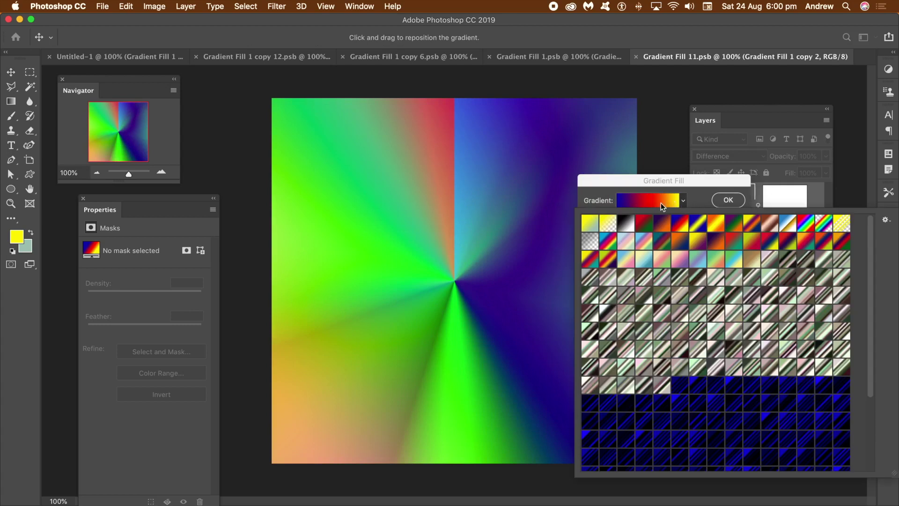
{"action": "left_click", "coordinate": [590, 259]}
{"action": "left_click", "coordinate": [696, 188]}
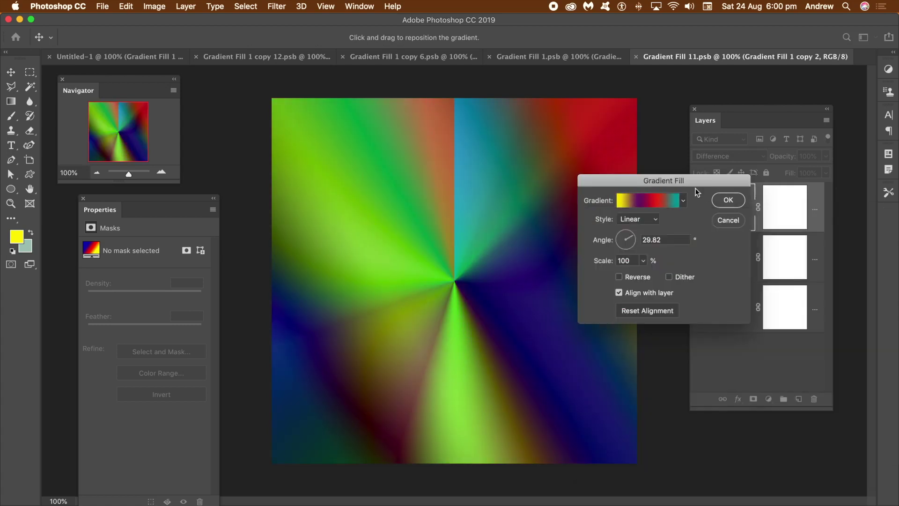
{"action": "left_click", "coordinate": [723, 200]}
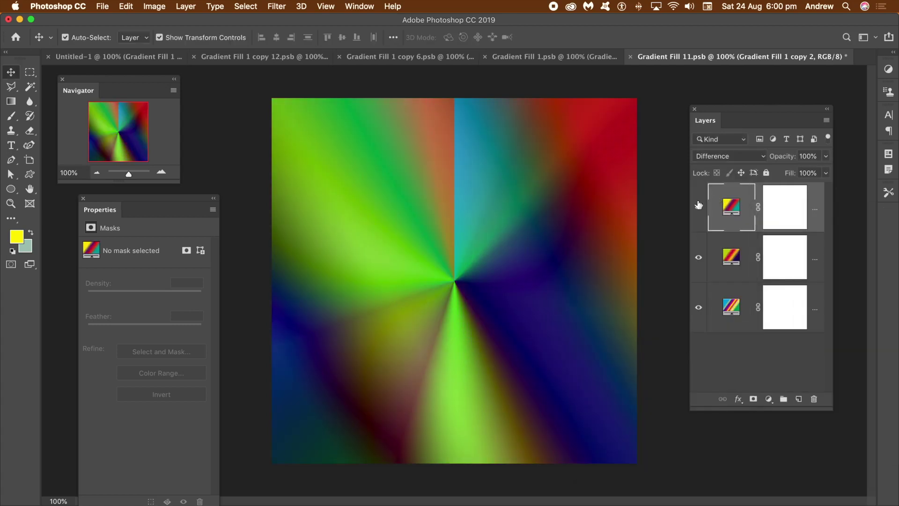
{"action": "double_click", "coordinate": [732, 258]}
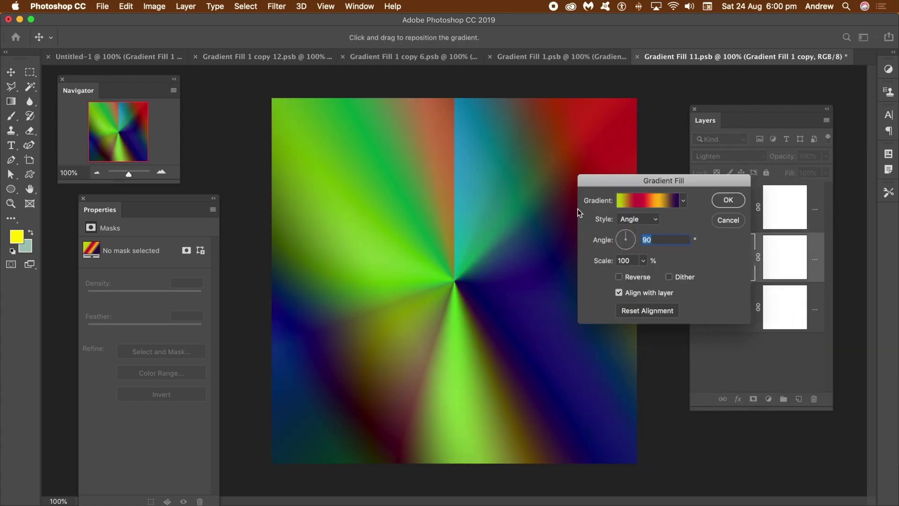
Turn the second fill into a tilted Linear gradient with a purple-to-orange preset.
{"action": "left_click", "coordinate": [640, 228]}
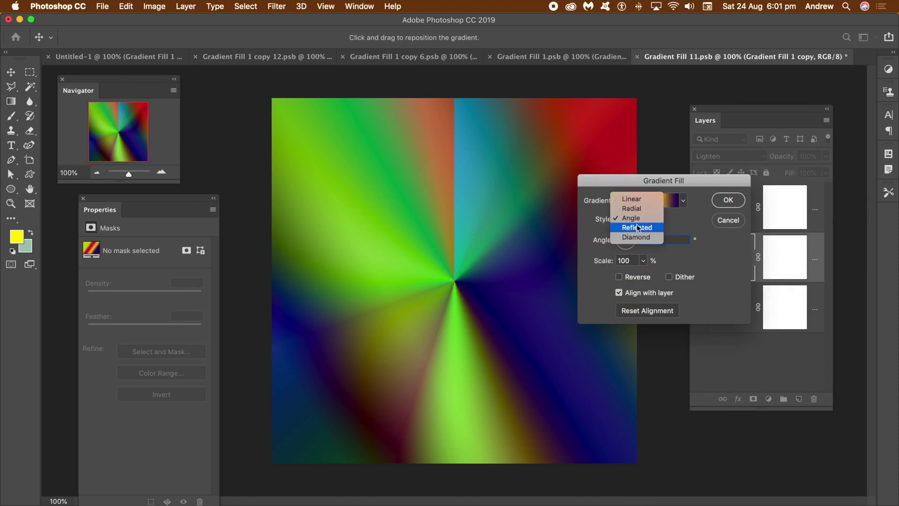
{"action": "left_click", "coordinate": [637, 198]}
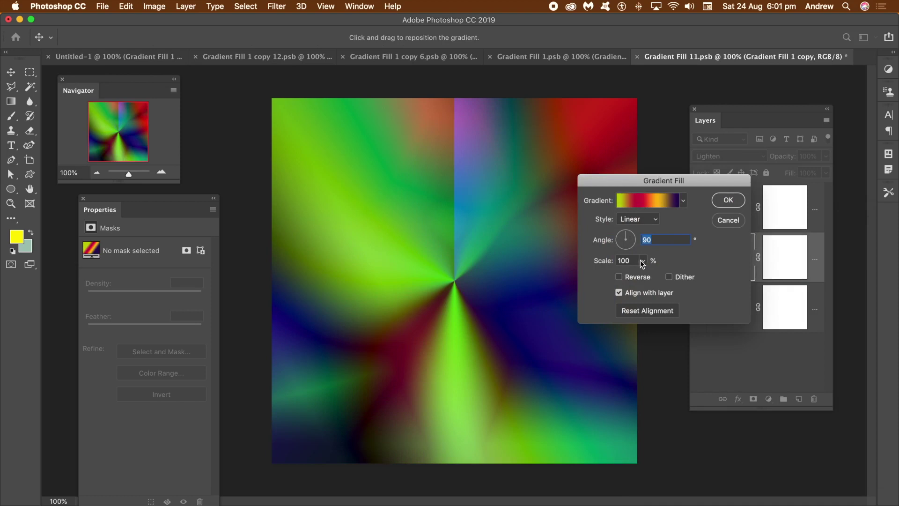
{"action": "left_click_drag", "start_coordinate": [630, 236], "coordinate": [638, 239]}
{"action": "left_click", "coordinate": [683, 200]}
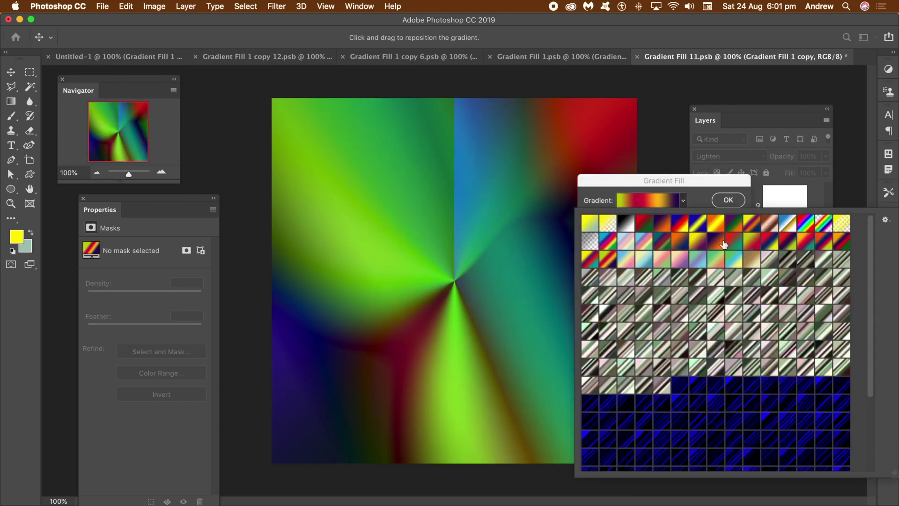
{"action": "left_click", "coordinate": [715, 242]}
{"action": "left_click", "coordinate": [675, 186]}
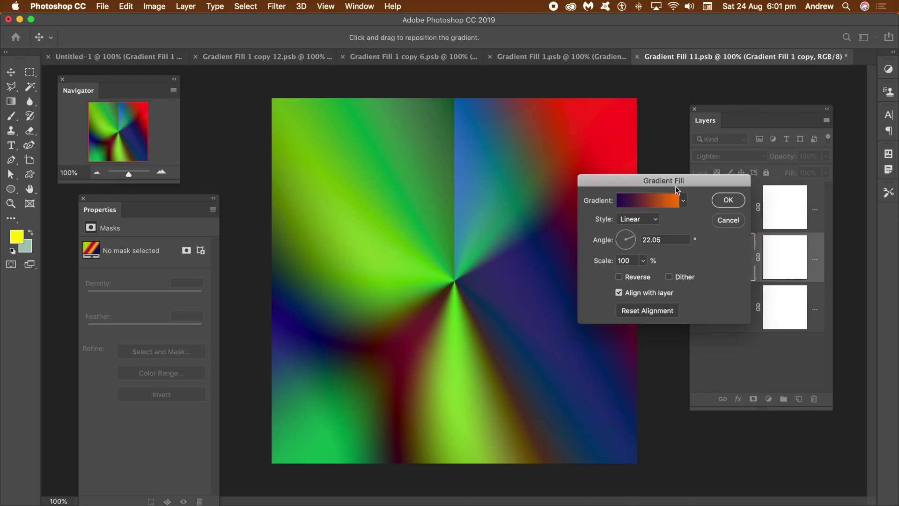
{"action": "left_click", "coordinate": [728, 200]}
Make the bottom fill layer a Linear gradient at -52.16°.
{"action": "double_click", "coordinate": [731, 308]}
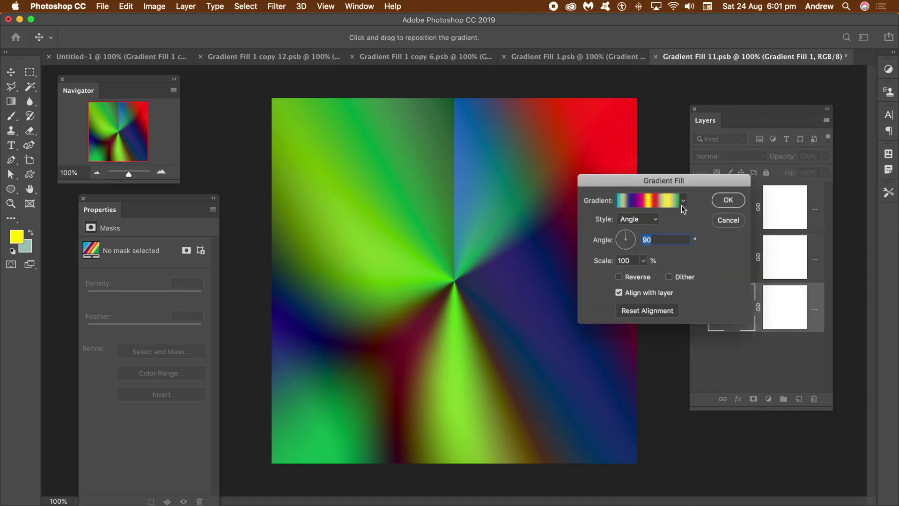
{"action": "left_click", "coordinate": [643, 219]}
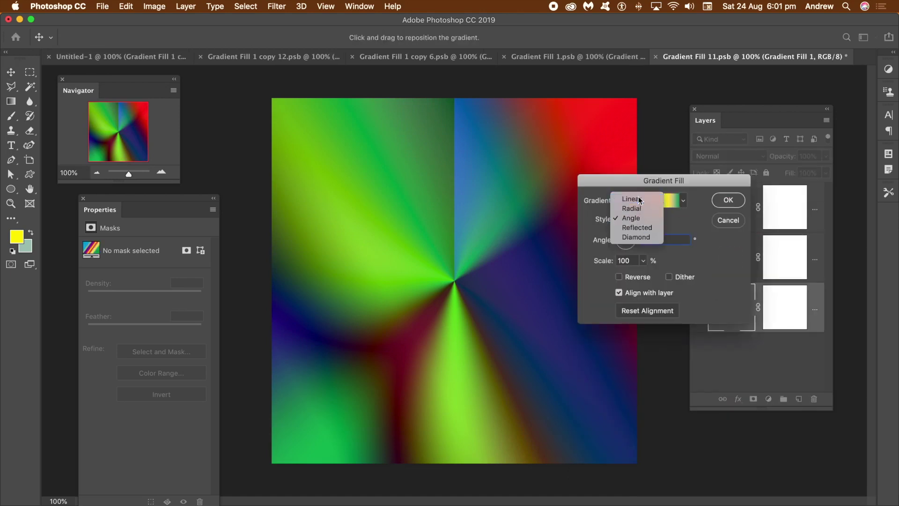
{"action": "left_click", "coordinate": [638, 199]}
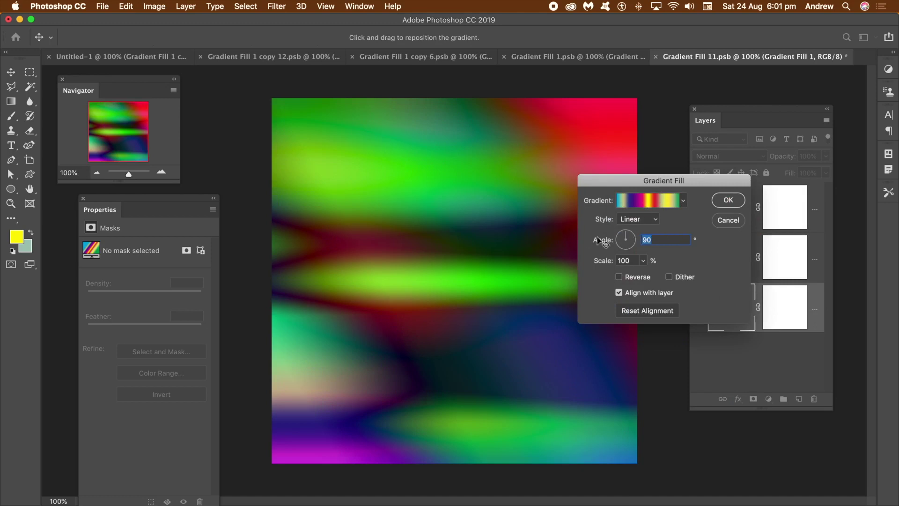
{"action": "mouse_move", "coordinate": [627, 236]}
{"action": "left_mouse_down"}
{"action": "mouse_move", "coordinate": [639, 241]}
{"action": "mouse_move", "coordinate": [631, 248]}
{"action": "left_mouse_up"}
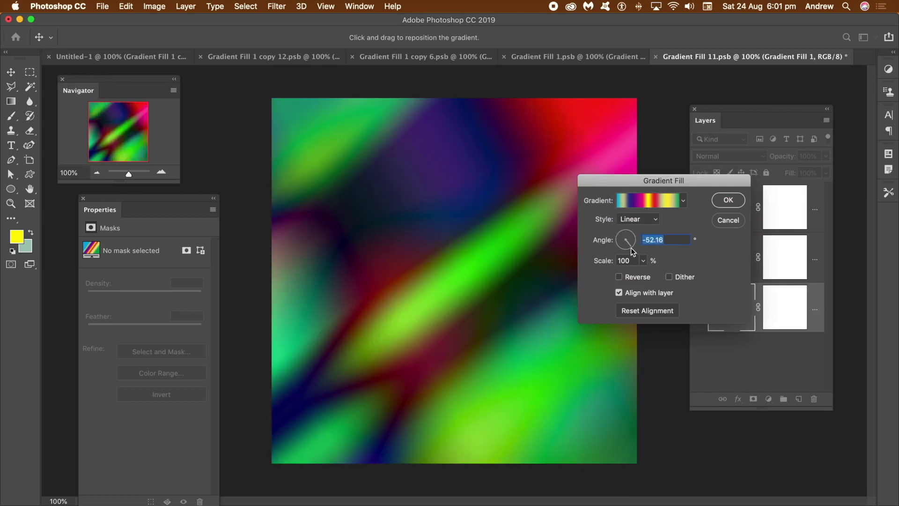
{"action": "left_click", "coordinate": [728, 201]}
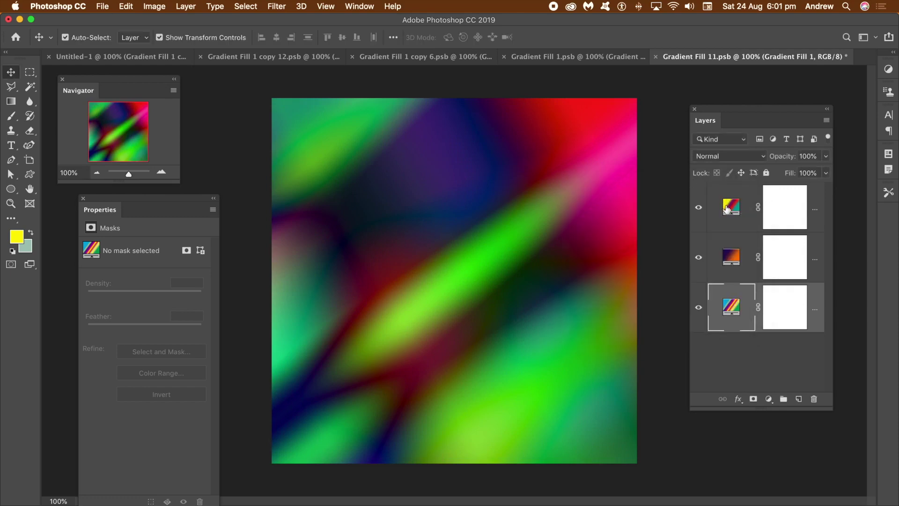
Duplicate the top Difference-mode fill layer as copy 3.
{"action": "left_click", "coordinate": [727, 209]}
{"action": "left_click", "coordinate": [182, 7]}
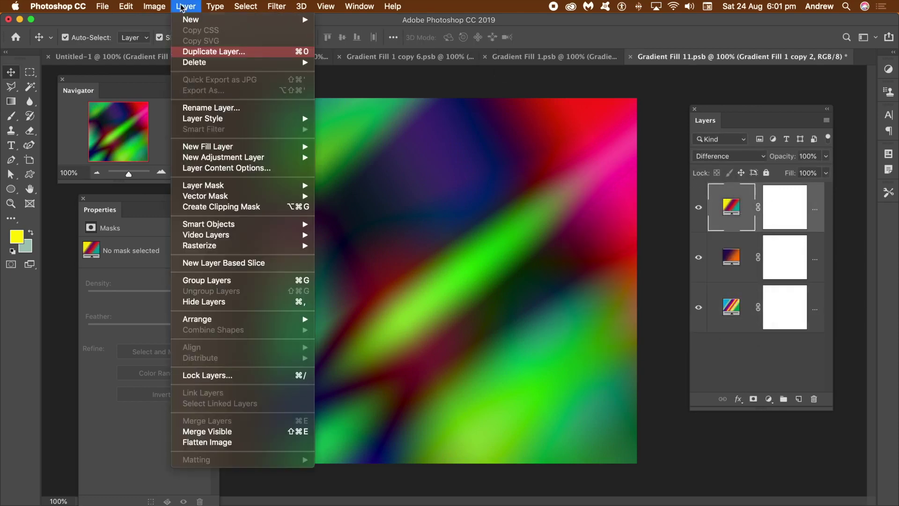
{"action": "left_click", "coordinate": [201, 53]}
{"action": "left_click", "coordinate": [682, 276]}
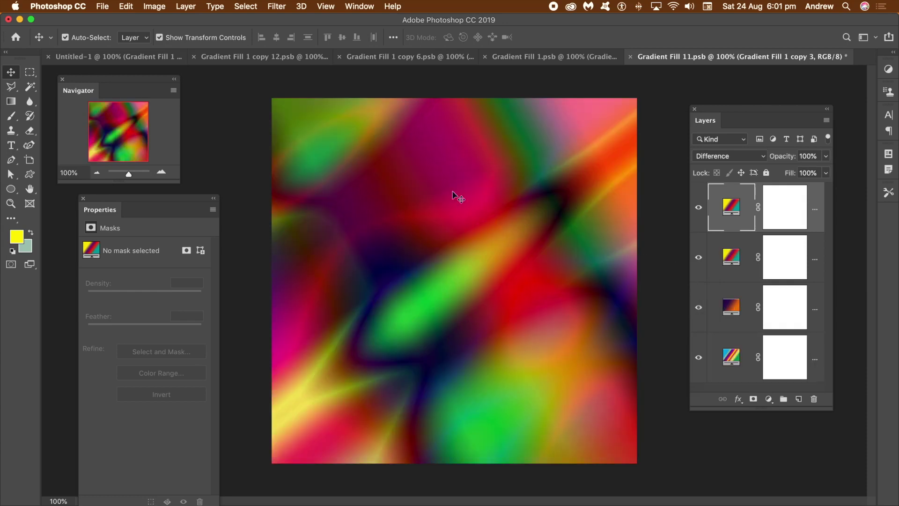
Save and close Gradient Fill 11, Gradient Fill 1, copy 6 and copy 12 .psb documents.
{"action": "left_click", "coordinate": [631, 57]}
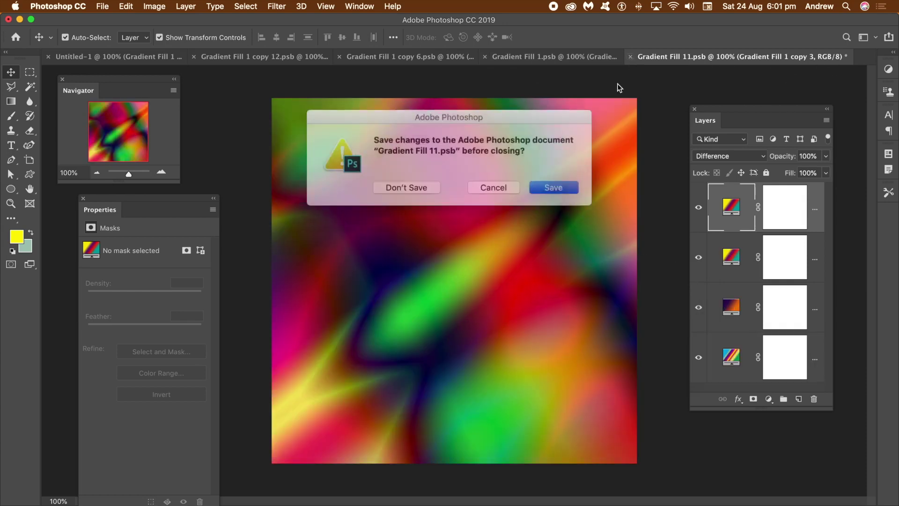
{"action": "left_click", "coordinate": [543, 186]}
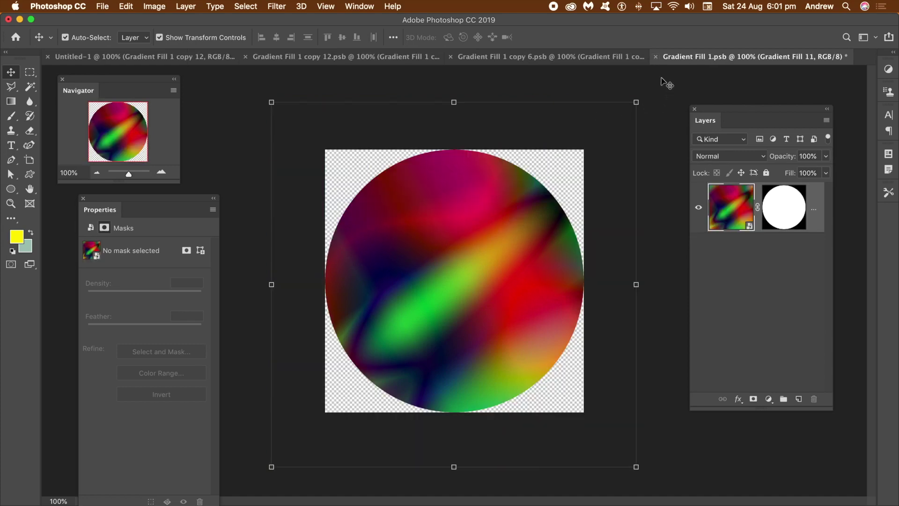
{"action": "left_click", "coordinate": [656, 57]}
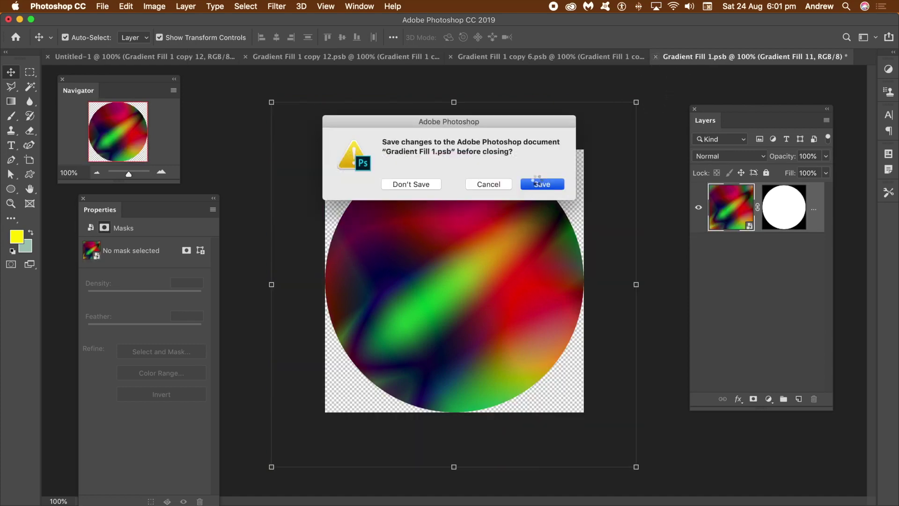
{"action": "left_click", "coordinate": [535, 183]}
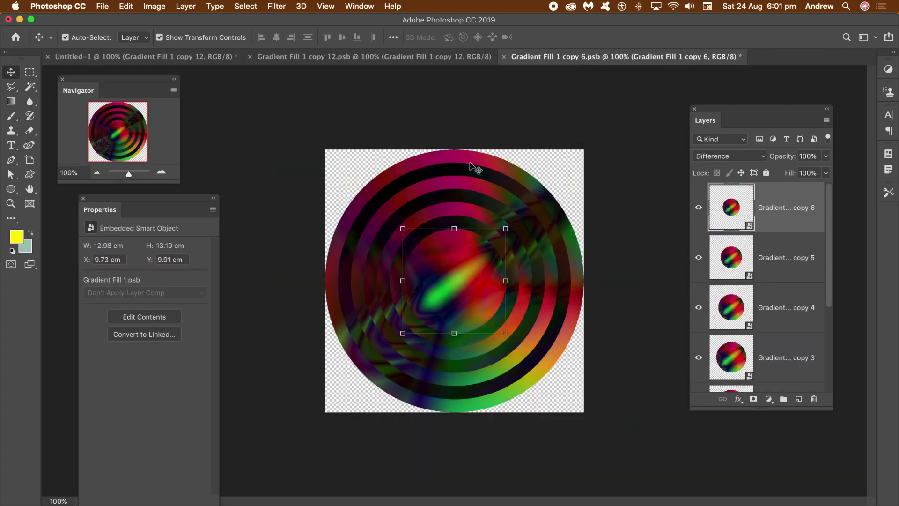
{"action": "left_click", "coordinate": [504, 57]}
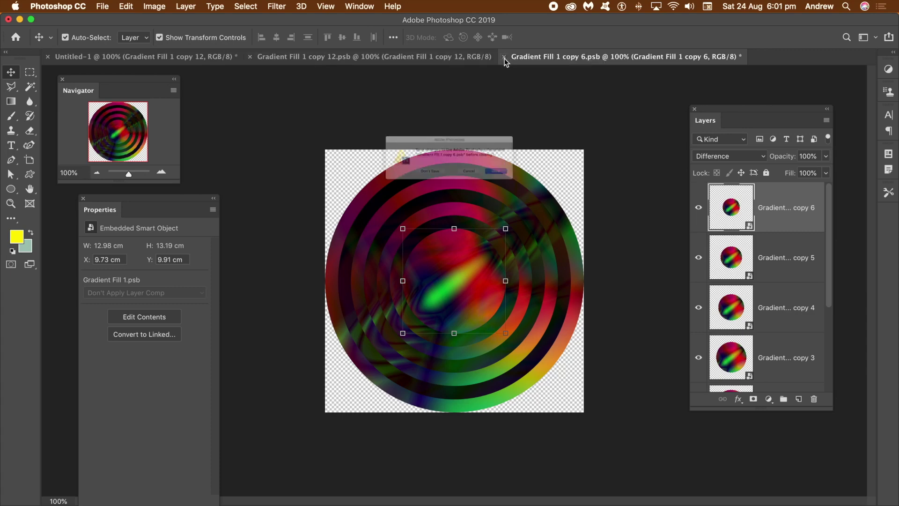
{"action": "left_click", "coordinate": [542, 184]}
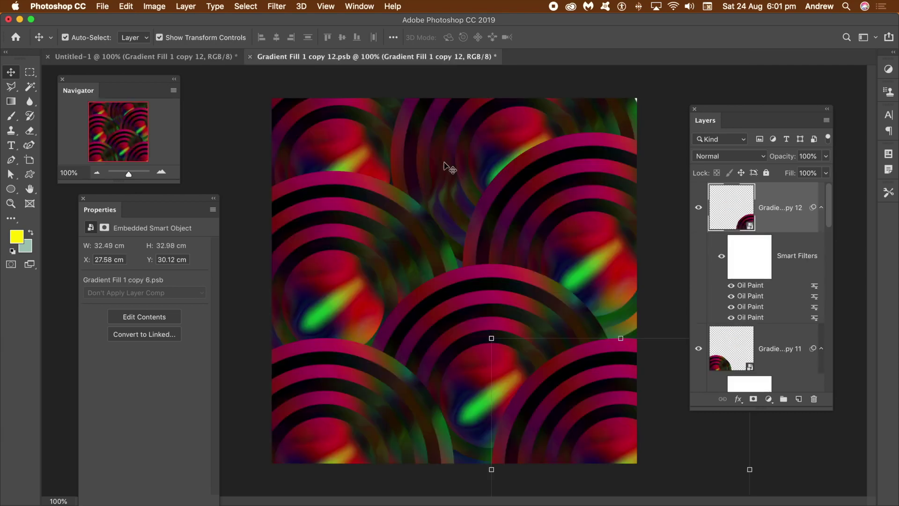
{"action": "left_click", "coordinate": [249, 56]}
{"action": "left_click", "coordinate": [542, 184]}
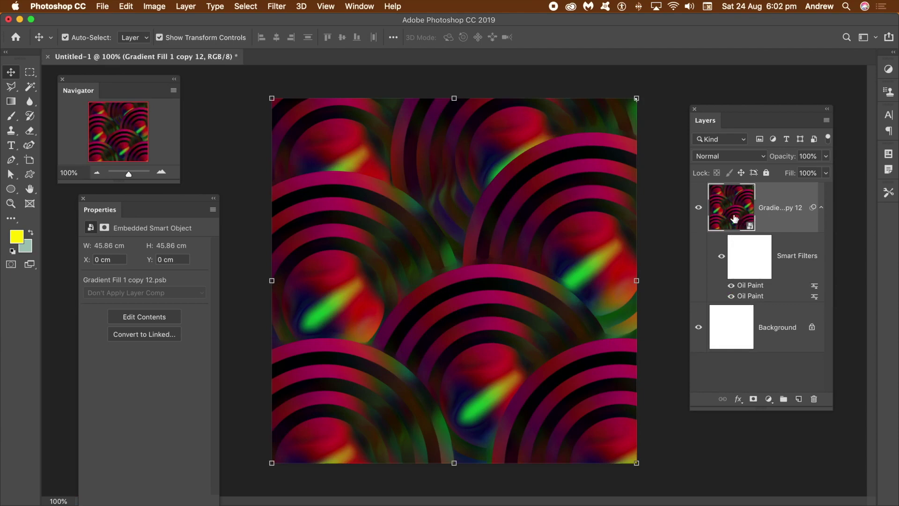
Apply a Color Lookup filter using the Gold-Crimson abstract profile, after previewing Gold-Blue.
{"action": "left_click", "coordinate": [180, 7]}
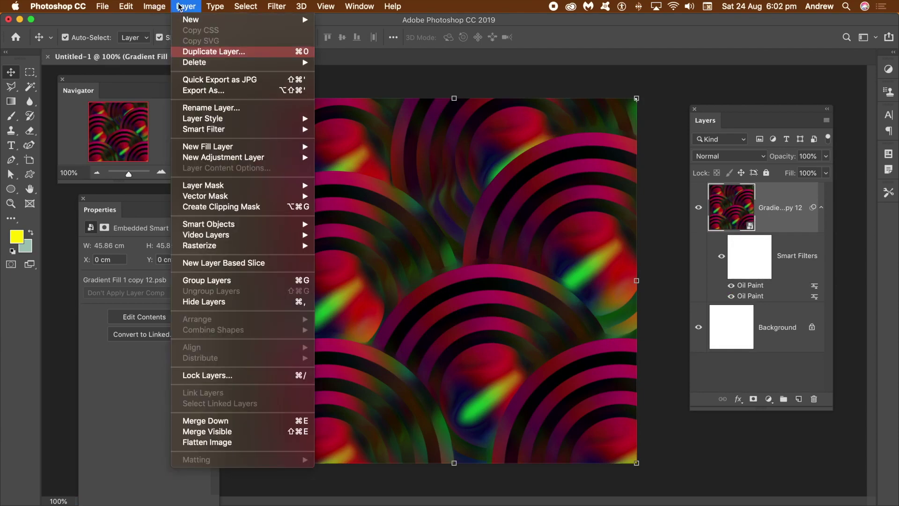
{"action": "mouse_move", "coordinate": [144, 6]}
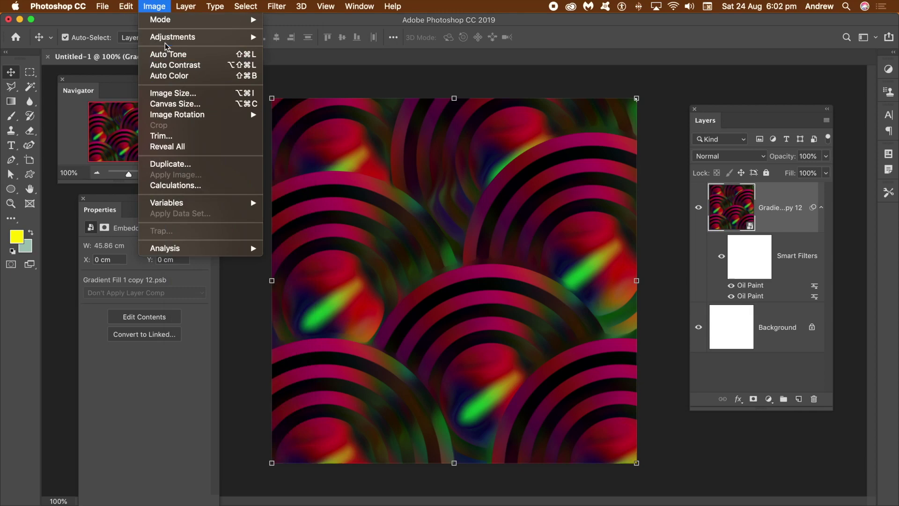
{"action": "mouse_move", "coordinate": [171, 39]}
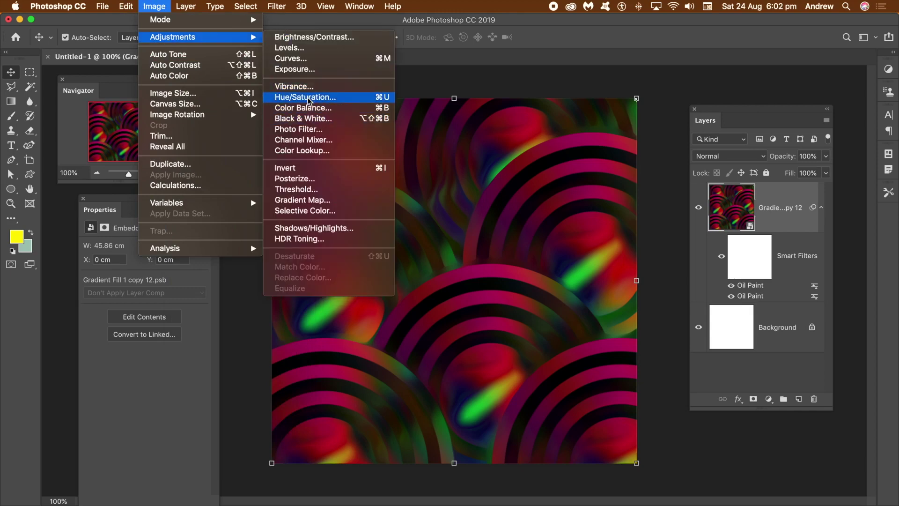
{"action": "left_click", "coordinate": [302, 150]}
{"action": "left_click", "coordinate": [409, 169]}
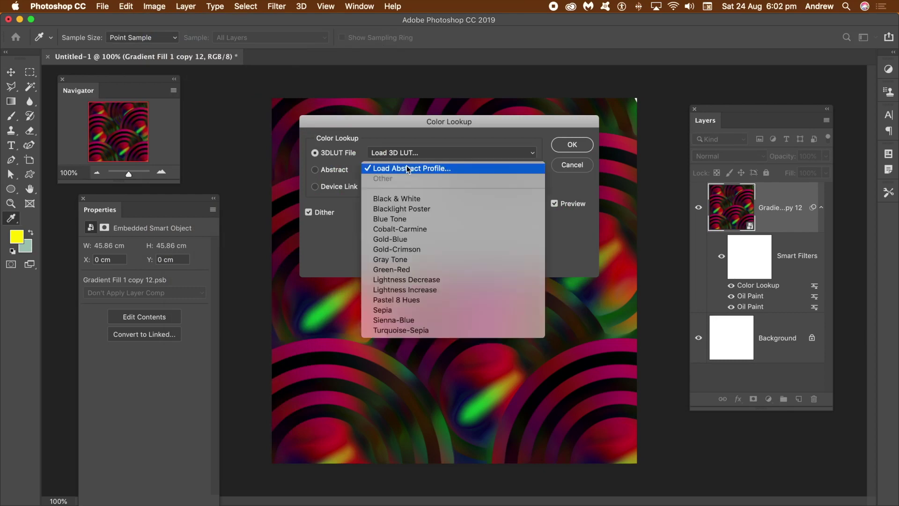
{"action": "left_click", "coordinate": [399, 239]}
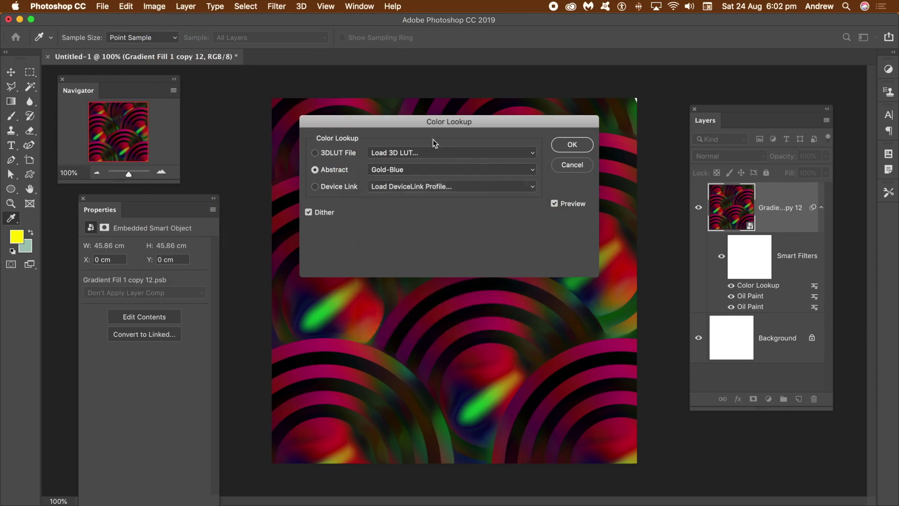
{"action": "left_click_drag", "start_coordinate": [414, 123], "coordinate": [660, 118]}
{"action": "left_click", "coordinate": [646, 159]}
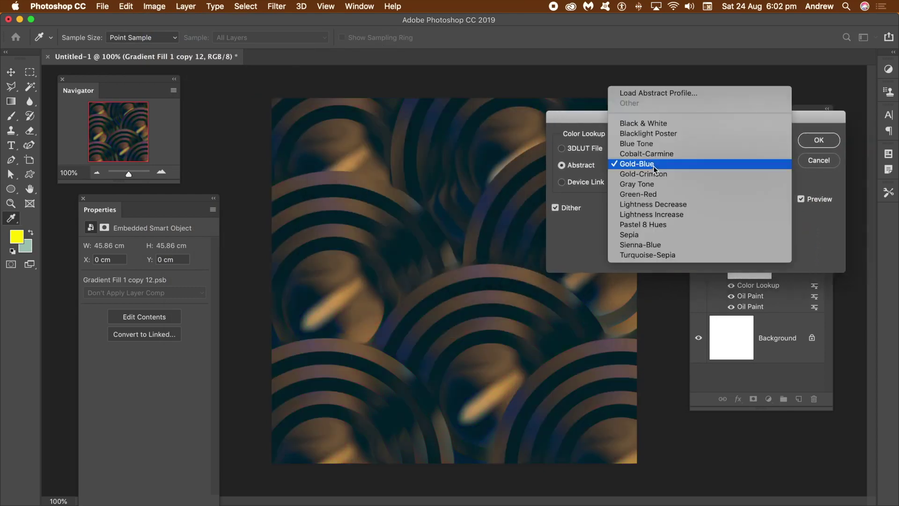
{"action": "left_click", "coordinate": [654, 176]}
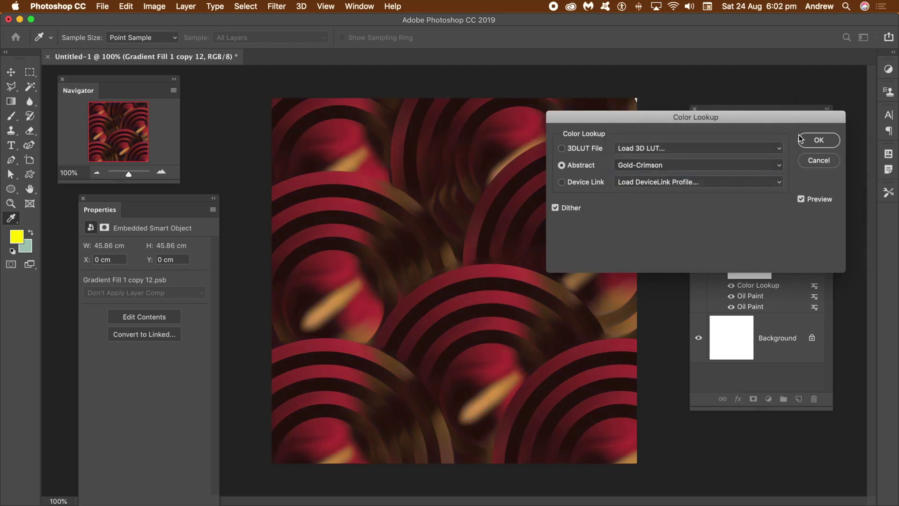
{"action": "left_click", "coordinate": [820, 141]}
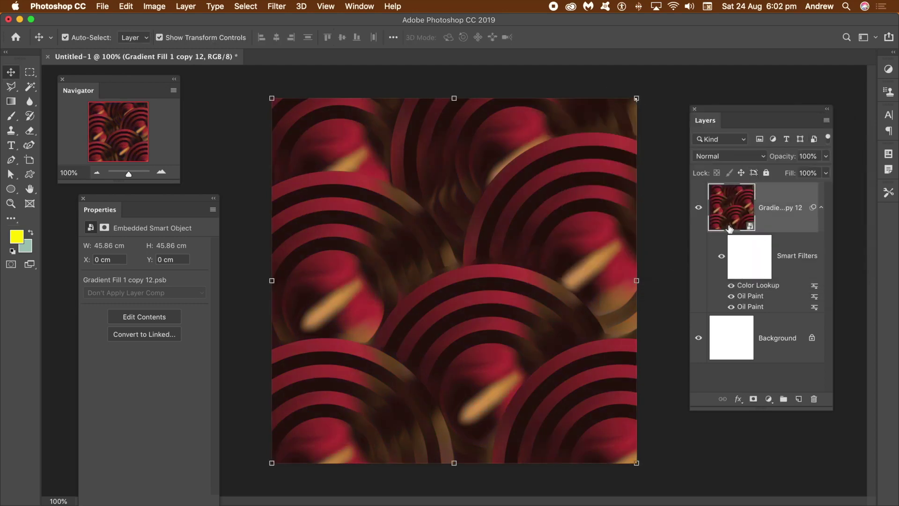